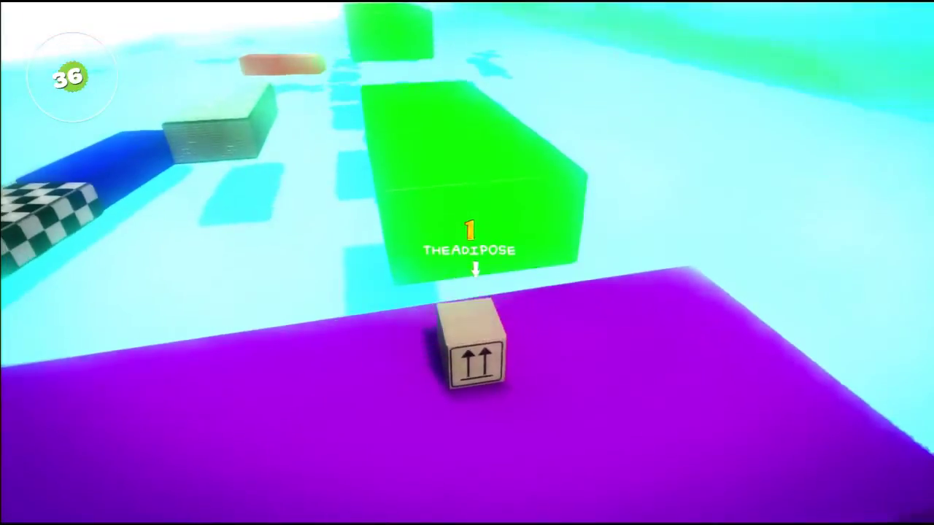
- Drive the box forward from the purple block onto the green blocks, hopping across the gaps between them
key("w")
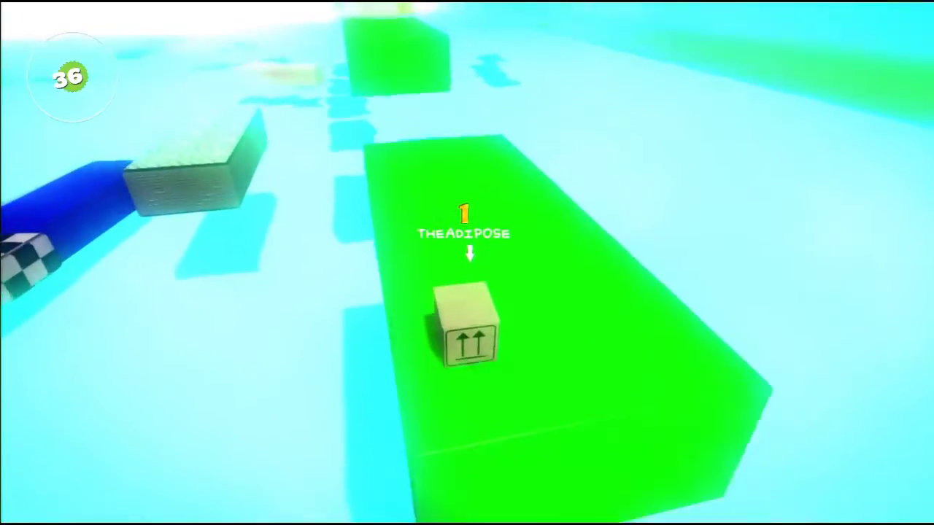
key("w")
key("space")
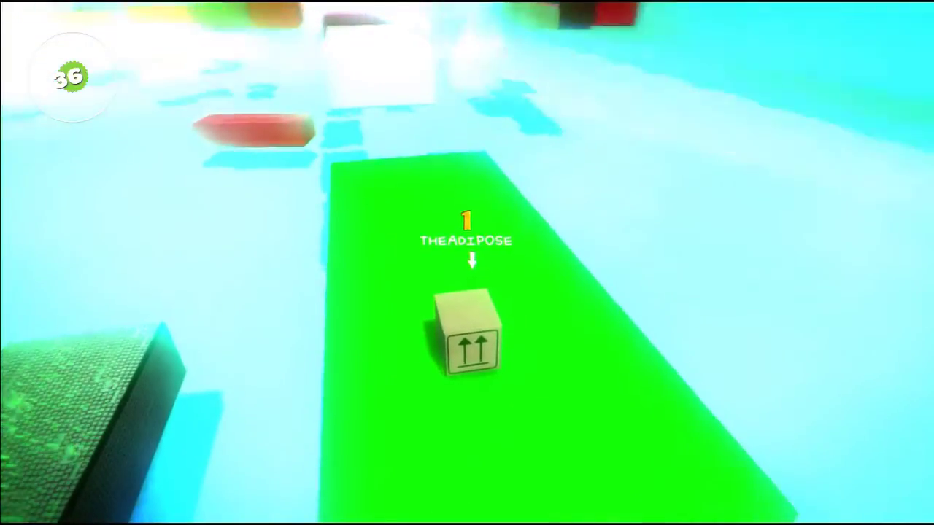
key("w")
key("space")
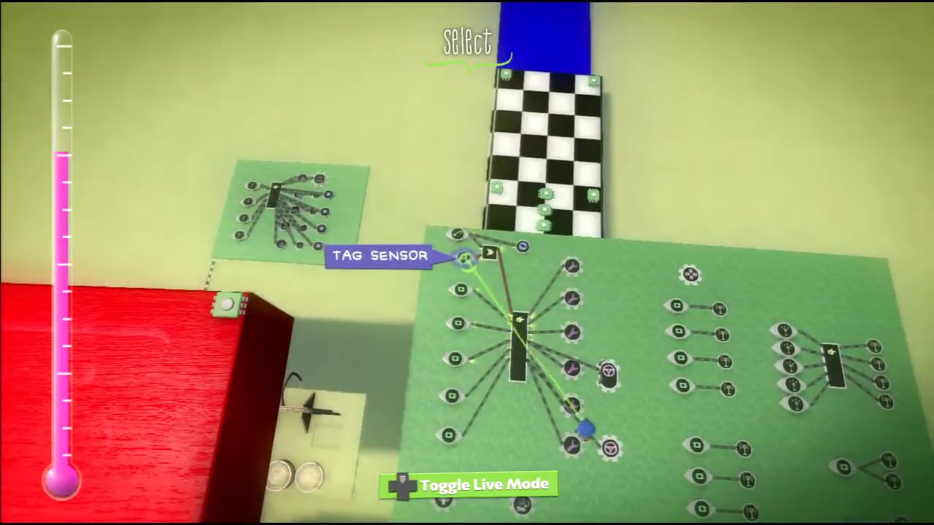
- Examine the first tag sensor's trigger shape, radius, number of tags required, tag colour and label settings
left_click(467, 263)
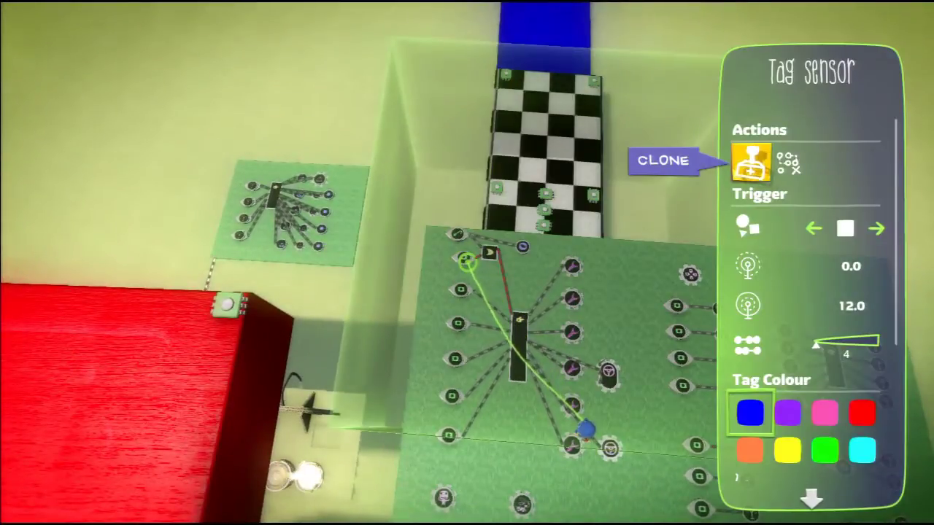
key("Escape")
left_click(467, 263)
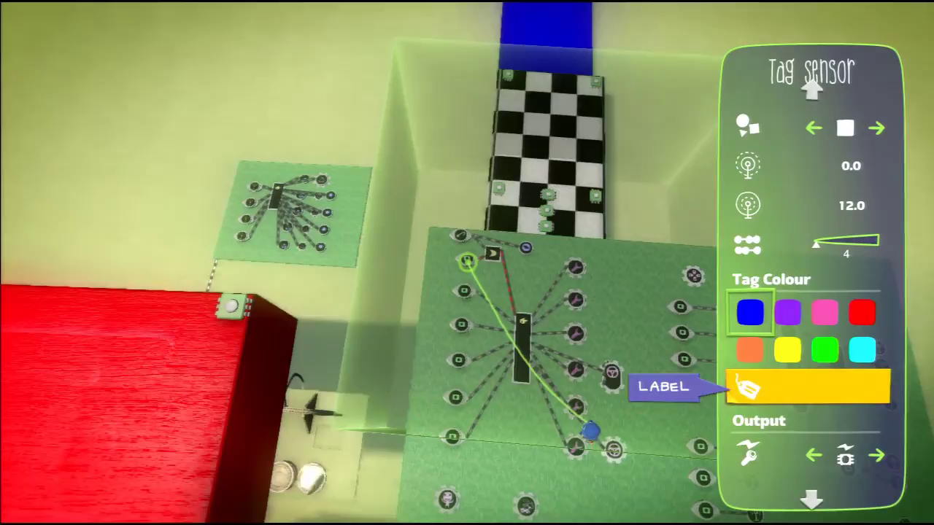
key("Escape")
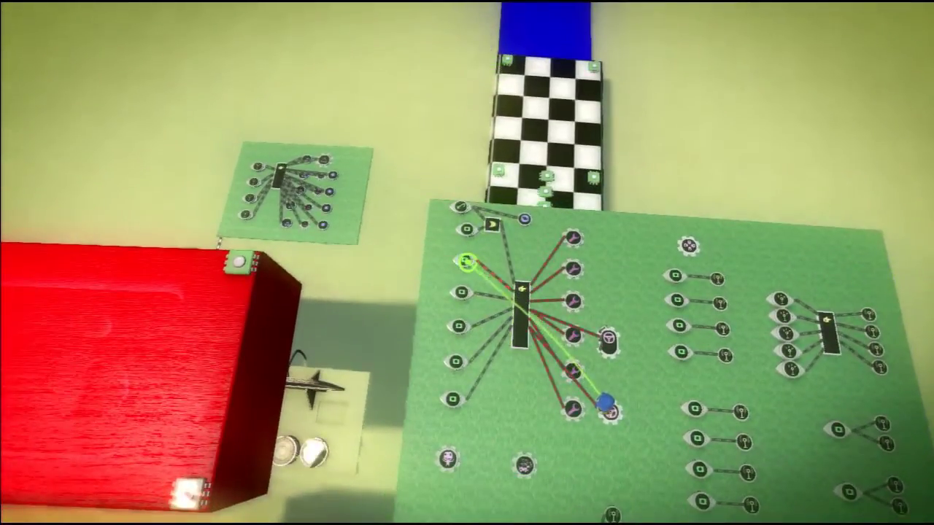
- Inspect the next two tag sensors down the column for their tag colour and number of tags required
left_click(467, 263)
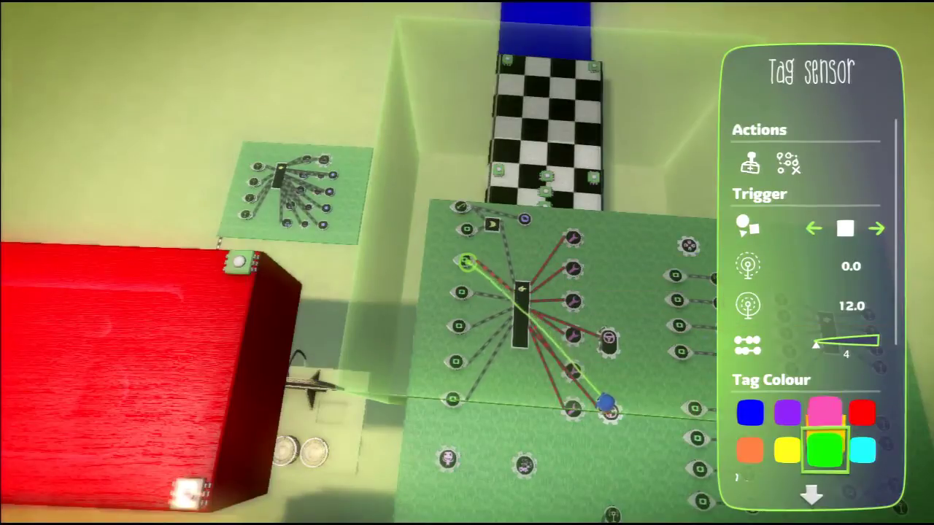
key("Down")
key("Down")
key("Escape")
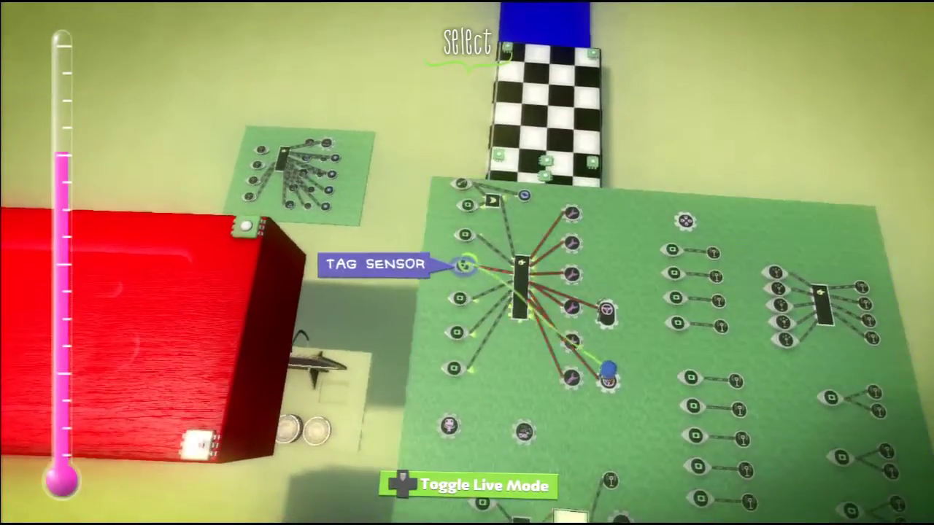
left_click(467, 264)
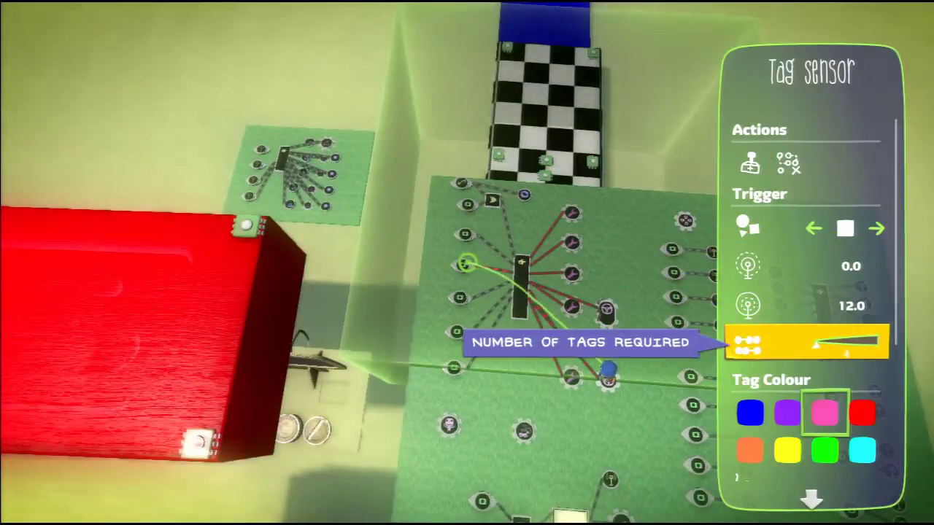
key("Escape")
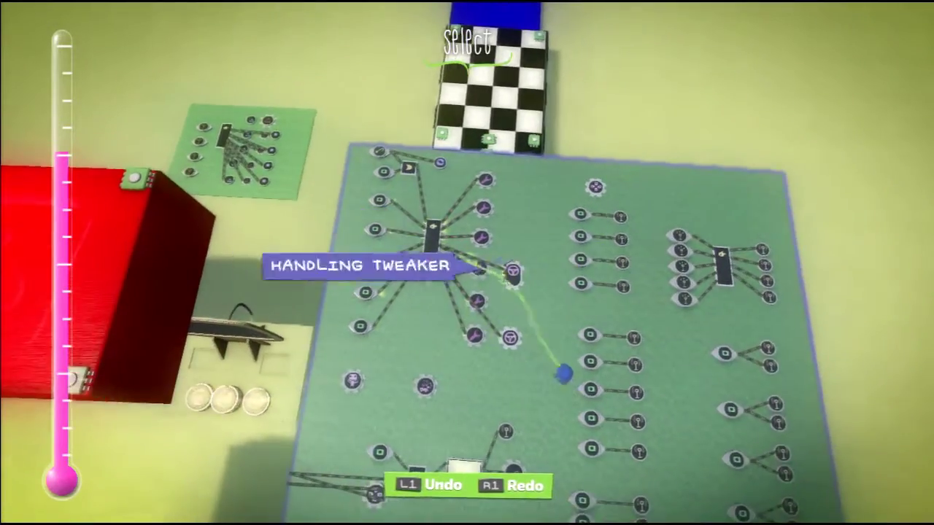
- Open the topmost handling tweaker wired to the selector and examine its drive mode and momentum
scroll(464, 263, "up", 3)
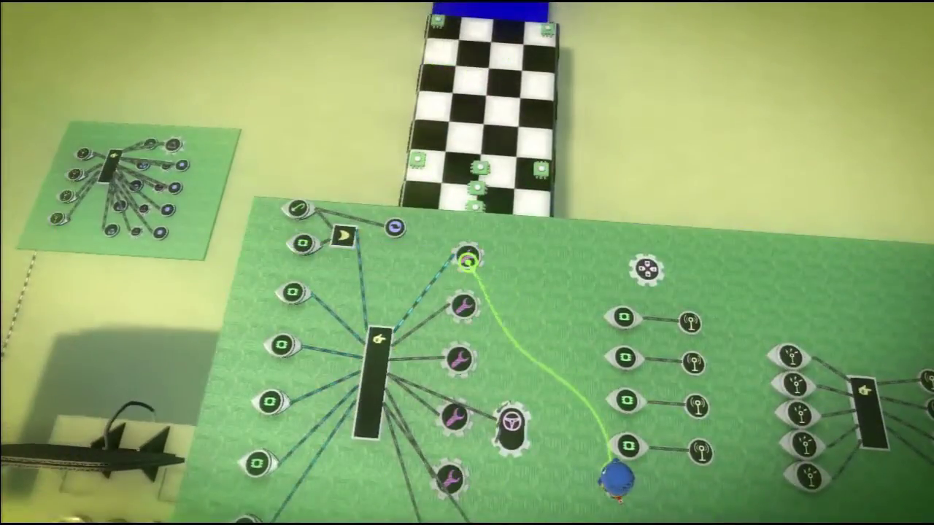
left_click(468, 262)
key("Down")
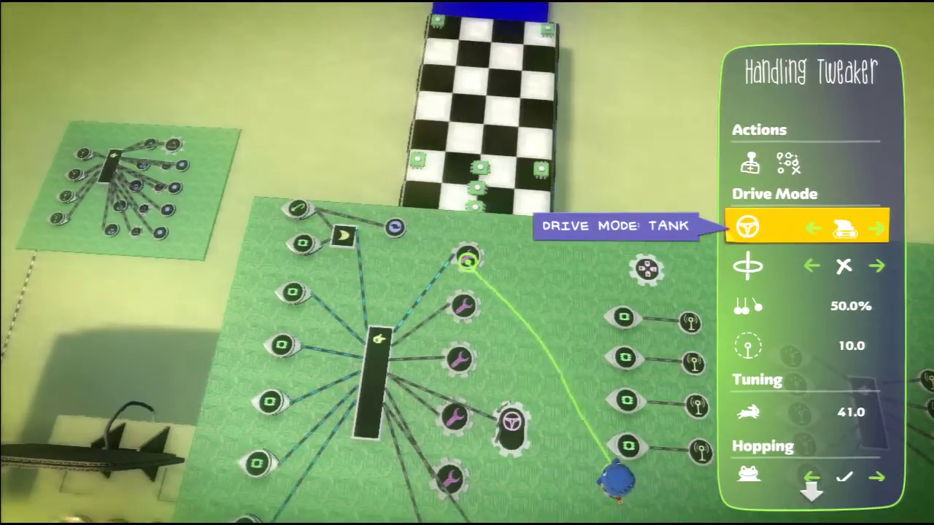
key("Down")
key("Down")
key("Down")
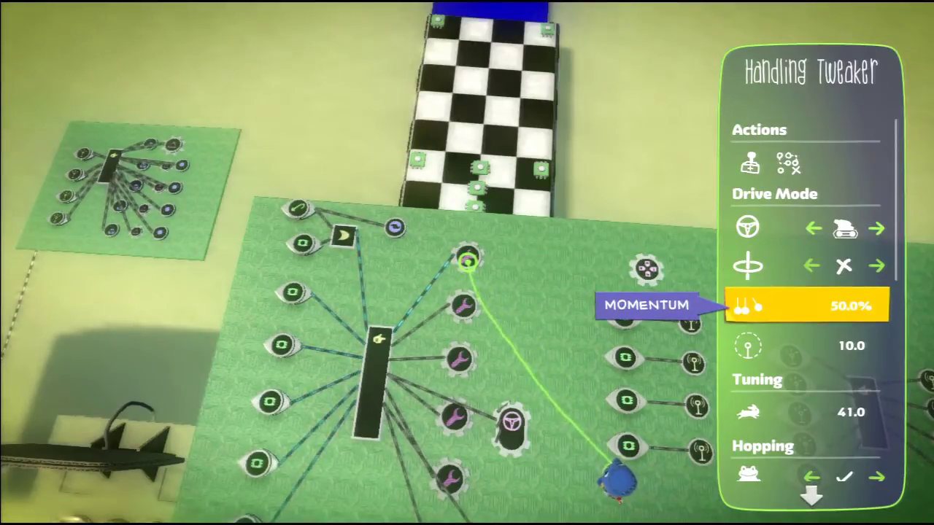
key("Up")
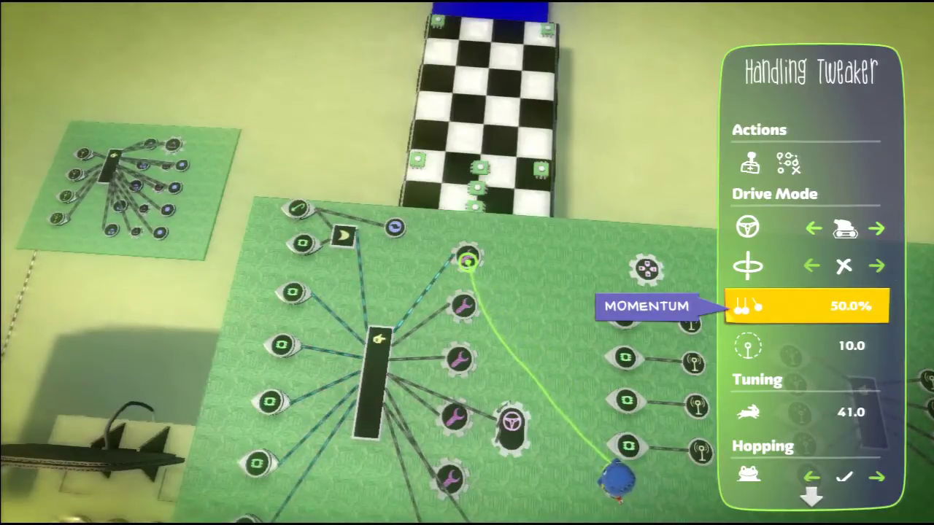
- Check the topmost handling tweaker's top speed and hopping settings, and close it
key("Down")
key("Down")
key("Down")
key("Up")
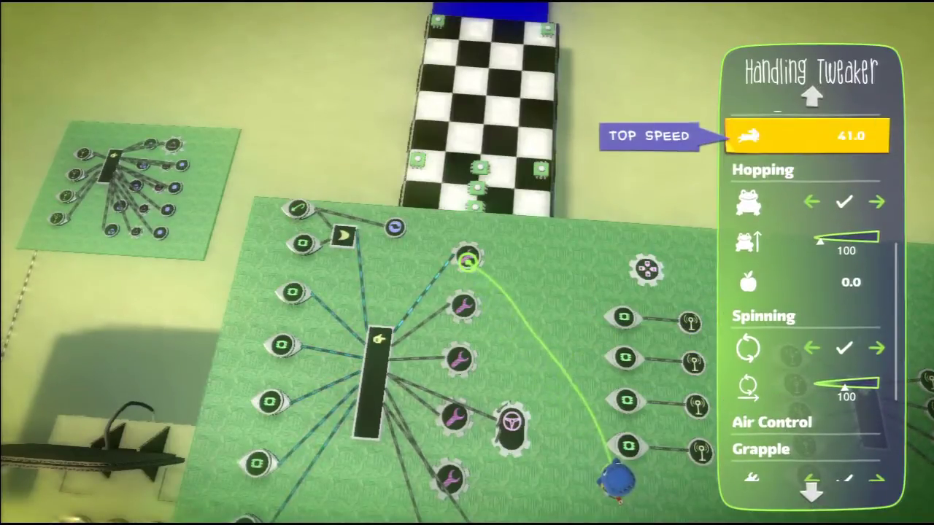
key("Down")
key("Escape")
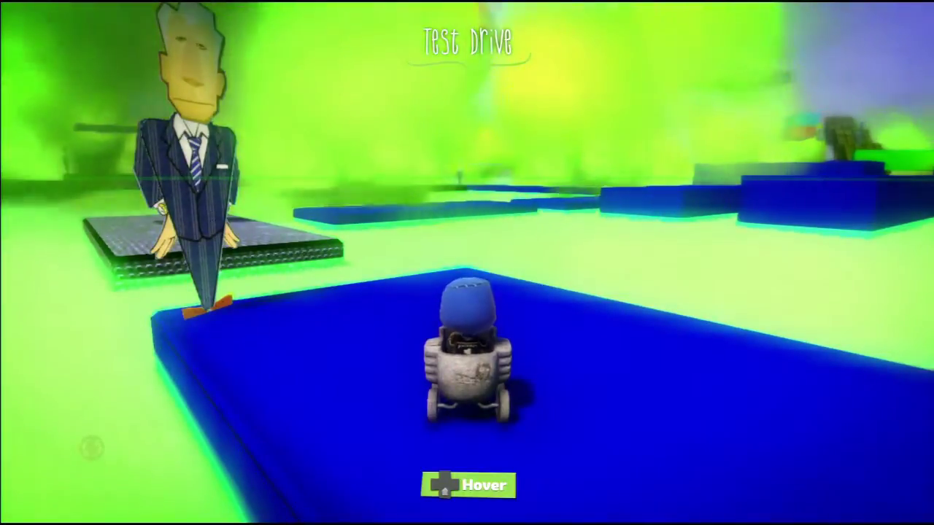
- Test the box in play by driving it along the checkered start strip toward the blue blocks, and return to editing
key("Escape")
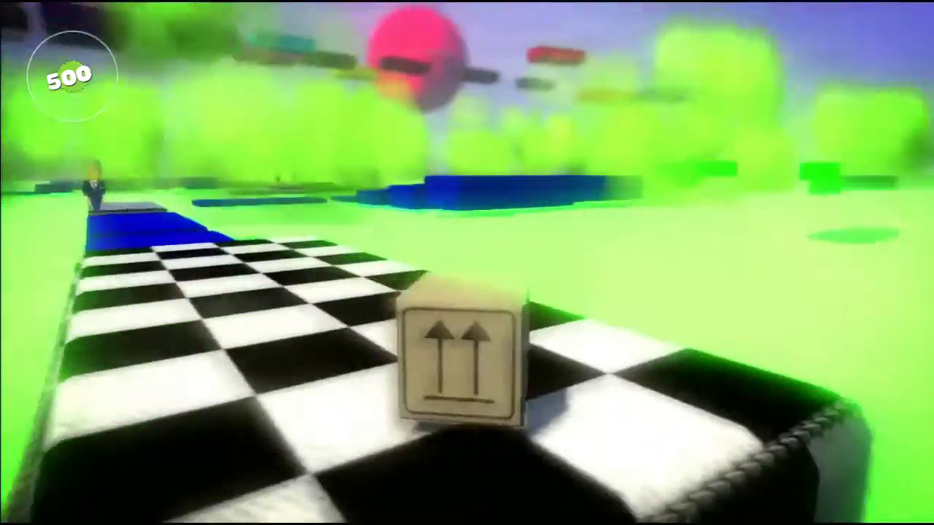
key("Up")
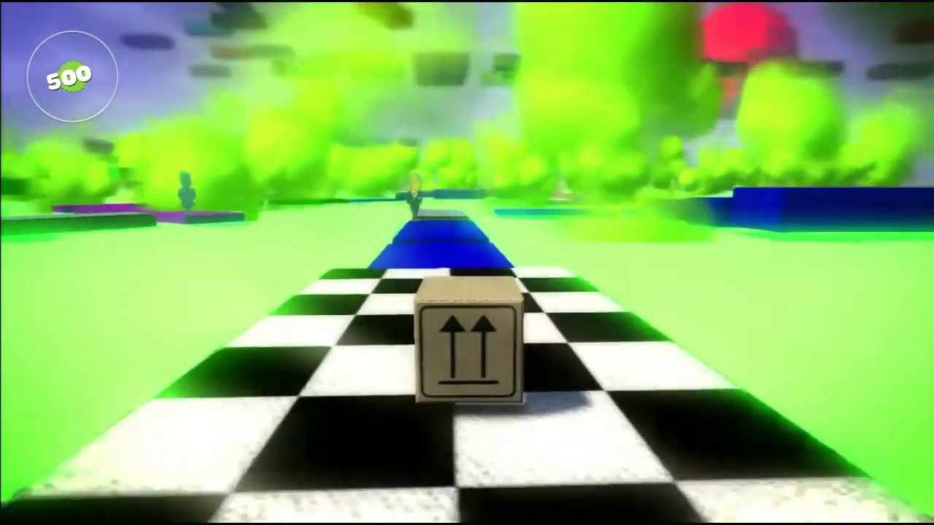
key("Up")
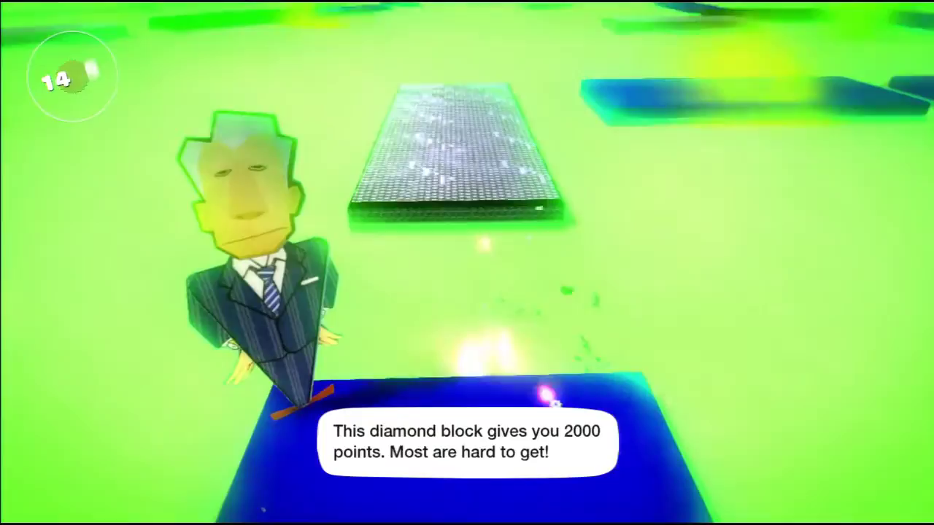
key("Escape")
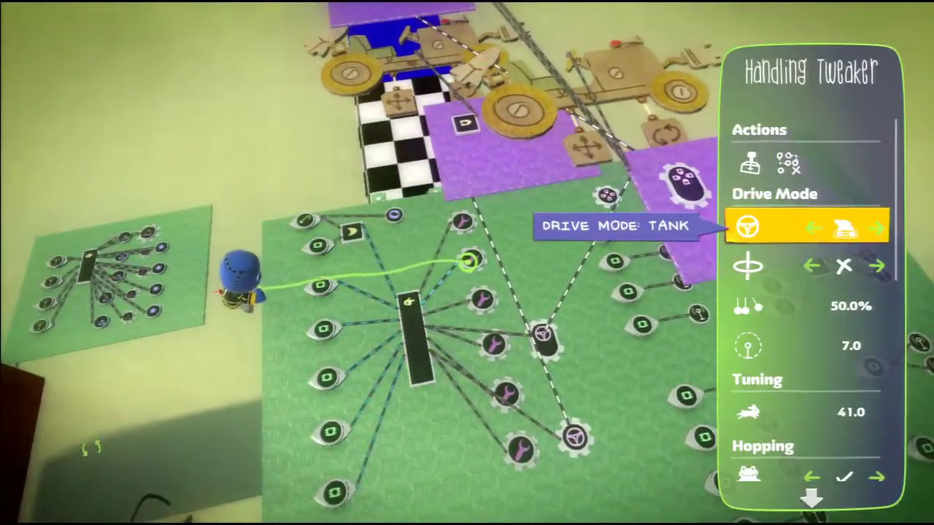
- Examine the second handling tweaker's settings from drive mode down to hop power, and close it
key("Down")
key("Down")
key("Down")
key("Down")
key("Down")
key("Down")
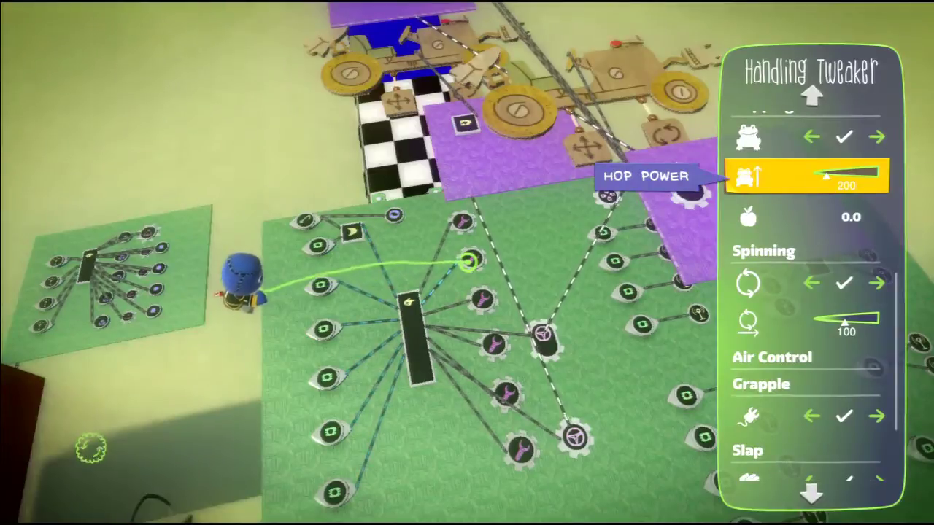
key("Up")
key("Down")
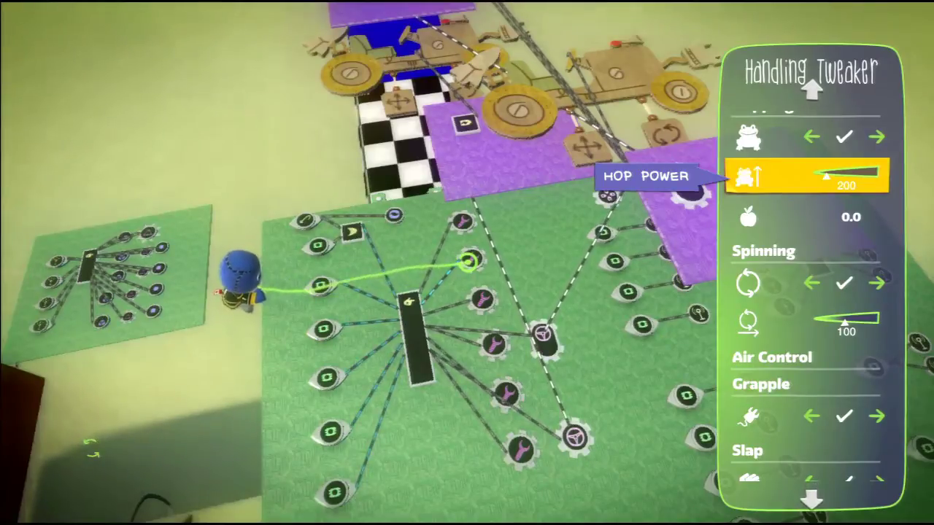
key("Escape")
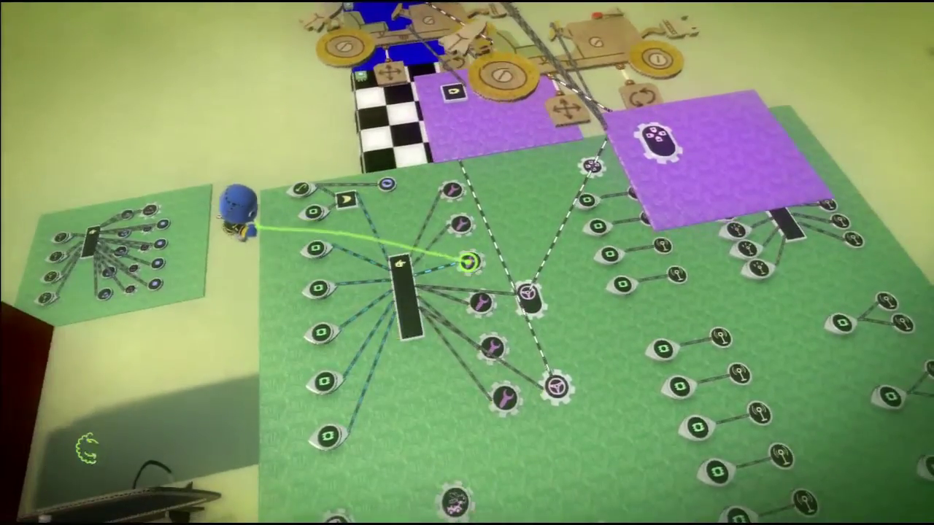
- Open the third handling tweaker, compare its momentum and hop power, and close it
left_click(469, 261)
key("Down")
key("Down")
key("Down")
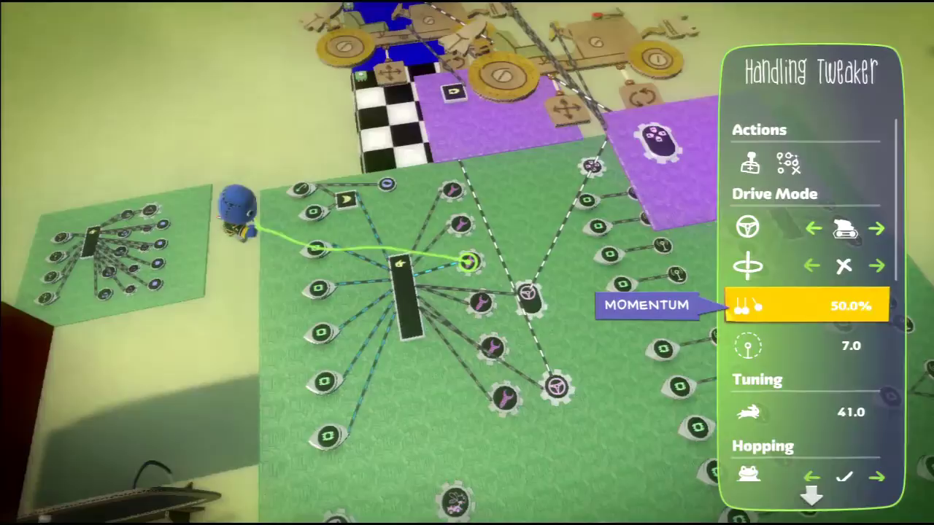
key("Down")
key("Down")
key("Down")
key("Down")
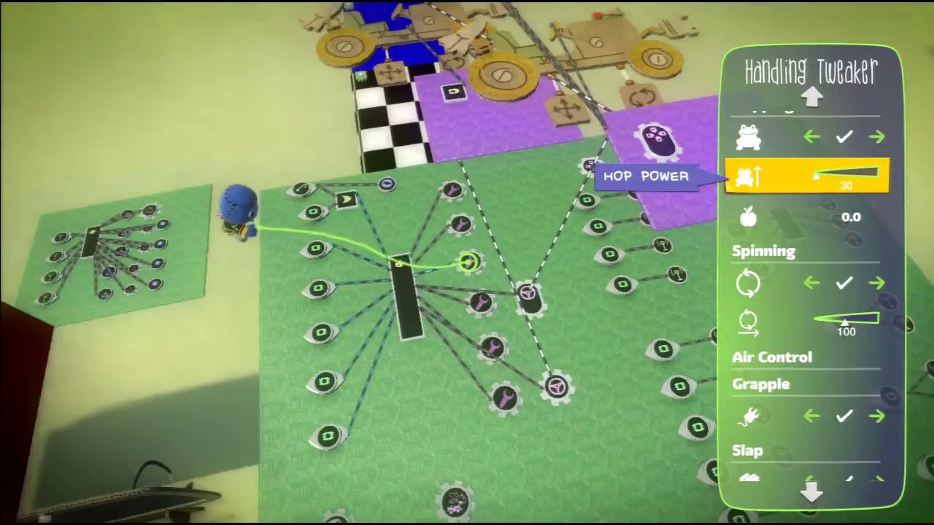
key("Escape")
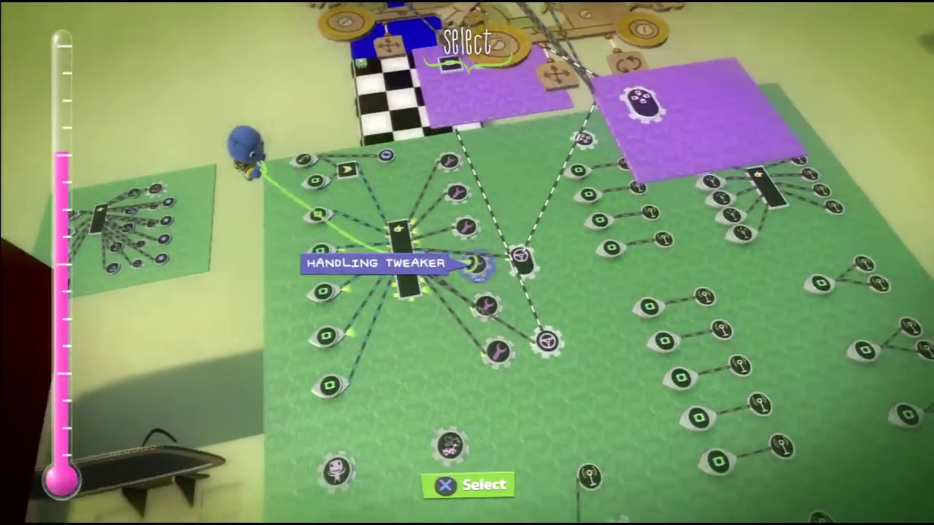
- Open the fourth handling tweaker, review its tank turn radius, hop power and hop settings, and close it
left_click(472, 263)
key("Down")
key("Down")
key("Down")
key("Down")
key("Down")
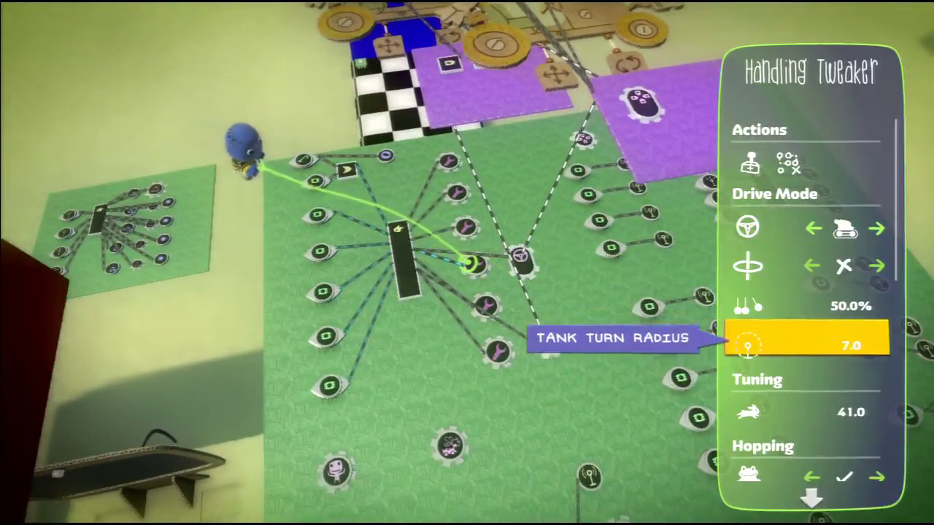
key("Down")
key("Down")
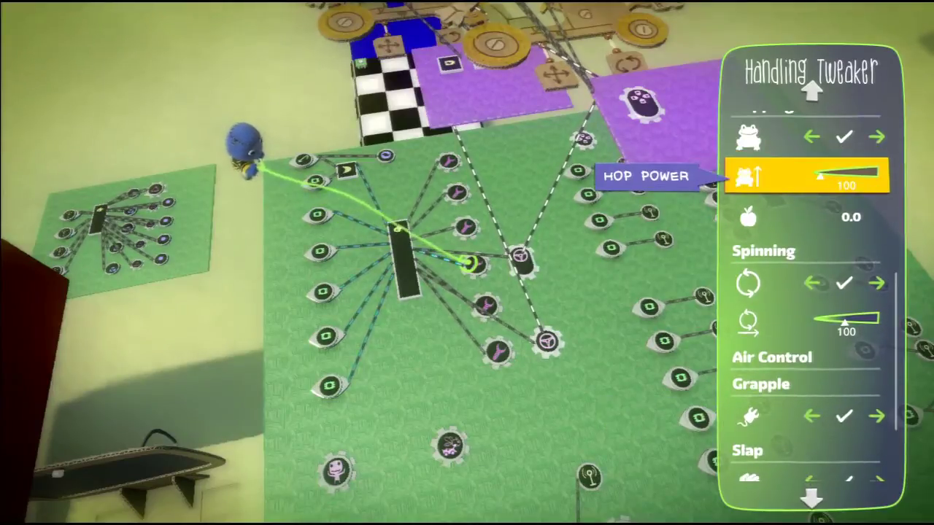
key("Up")
key("Up")
key("Up")
key("Up")
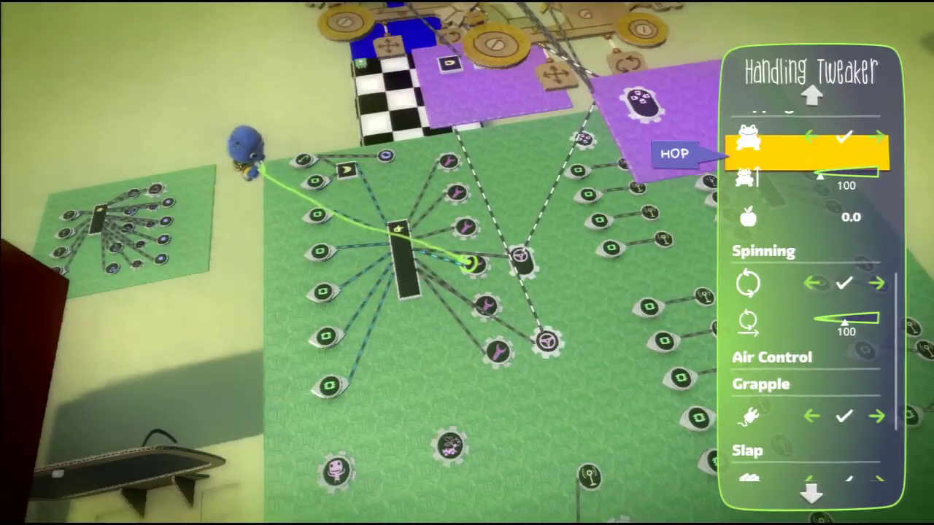
key("Escape")
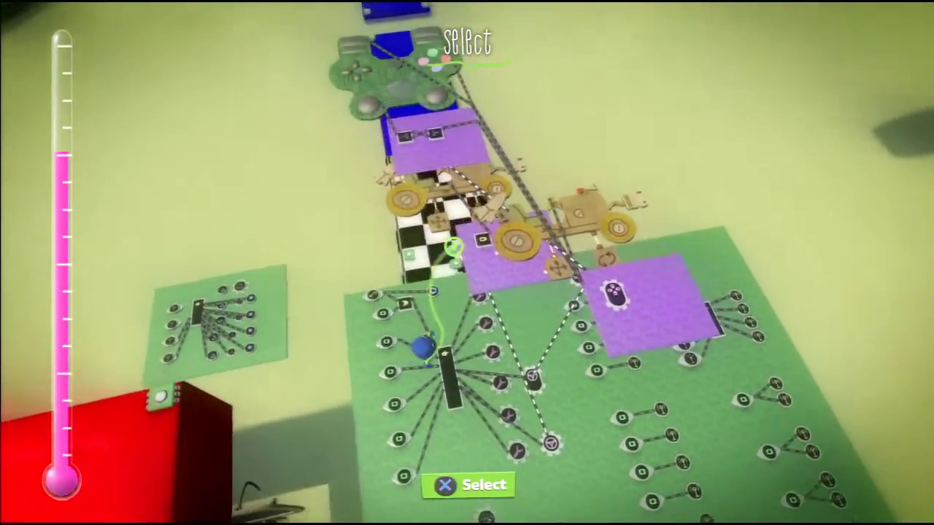
- Examine the kart controlinator's tilt output and the direction splitters wired on the purple circuit board
scroll(461, 252, "up", 2)
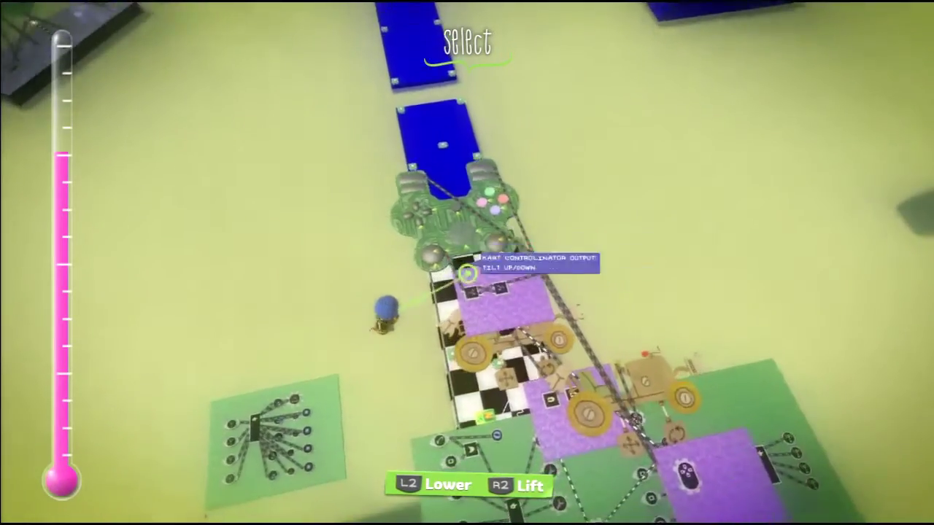
scroll(461, 264, "up", 3)
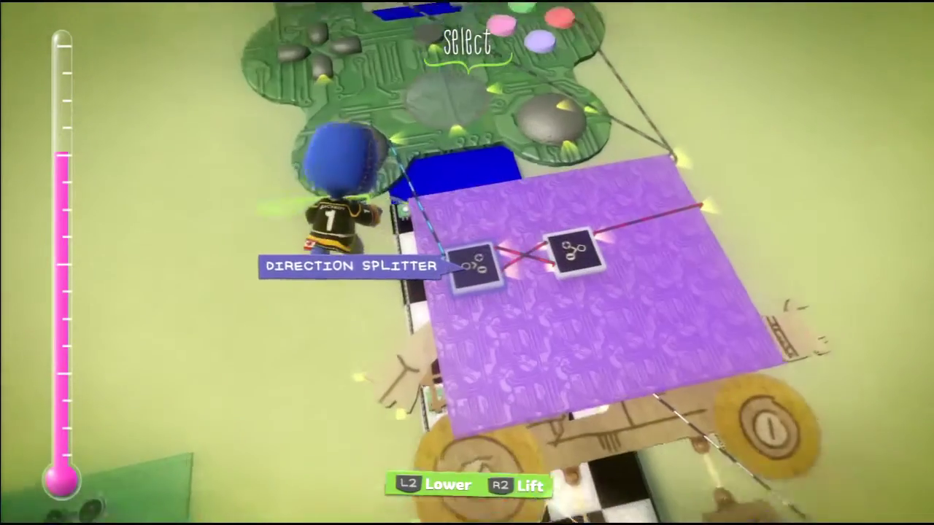
scroll(461, 271, "down", 2)
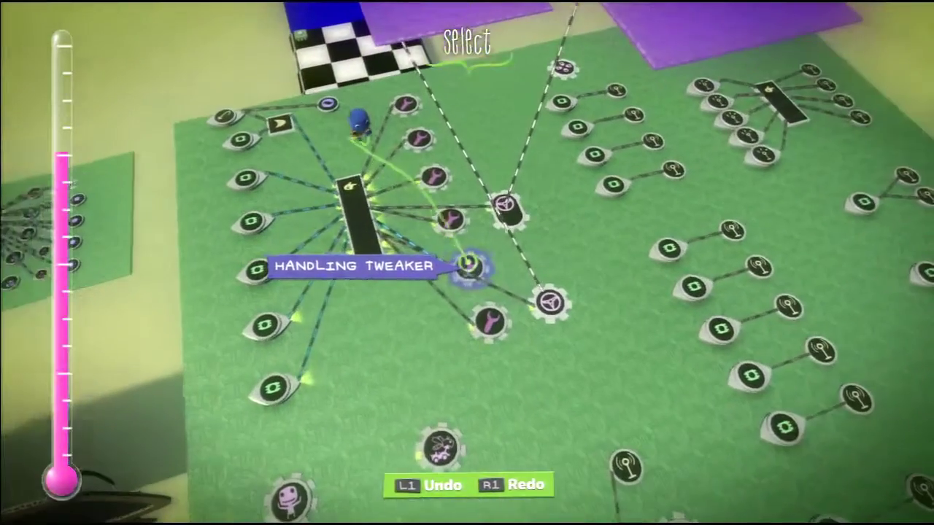
- Open the fifth handling tweaker on the green circuit board, review its drive mode, tank turn radius and hopping settings, and close it
left_click(469, 265)
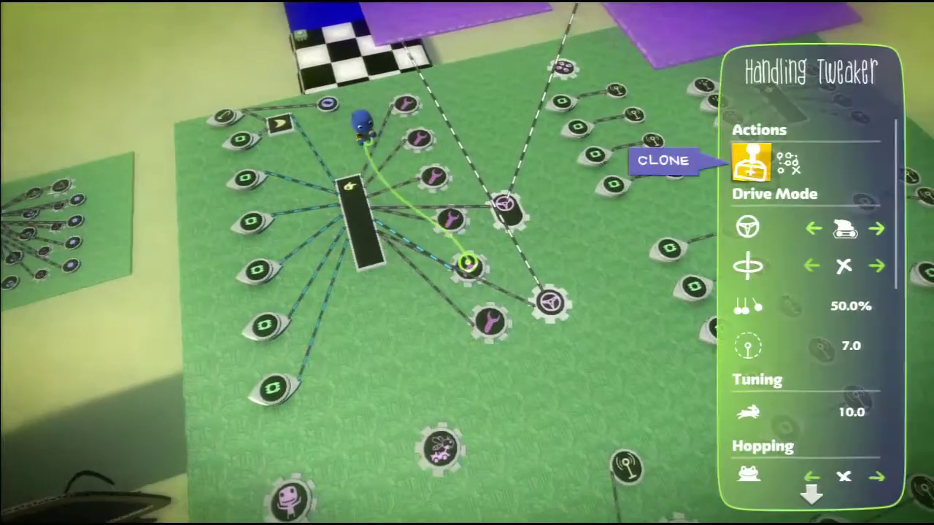
key("Down")
key("Down")
key("Down")
key("Down")
key("Down")
key("Down")
key("Down")
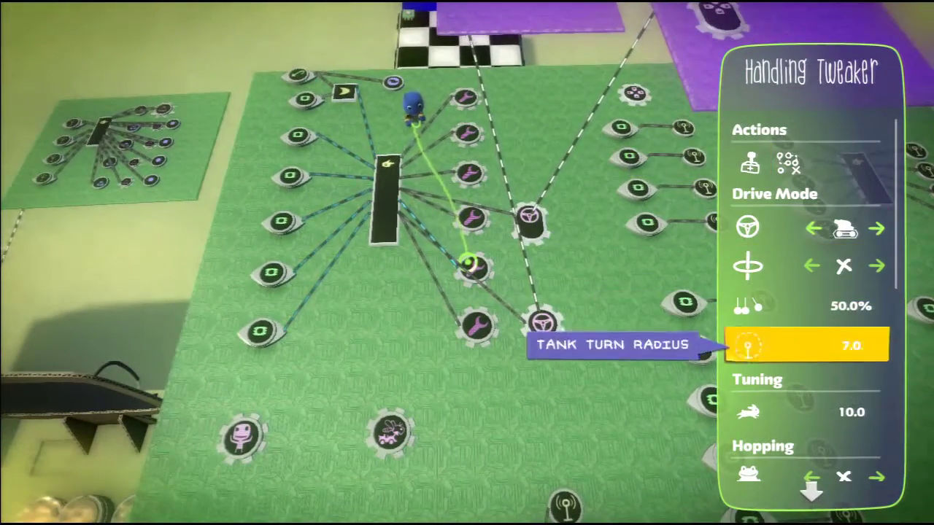
key("Escape")
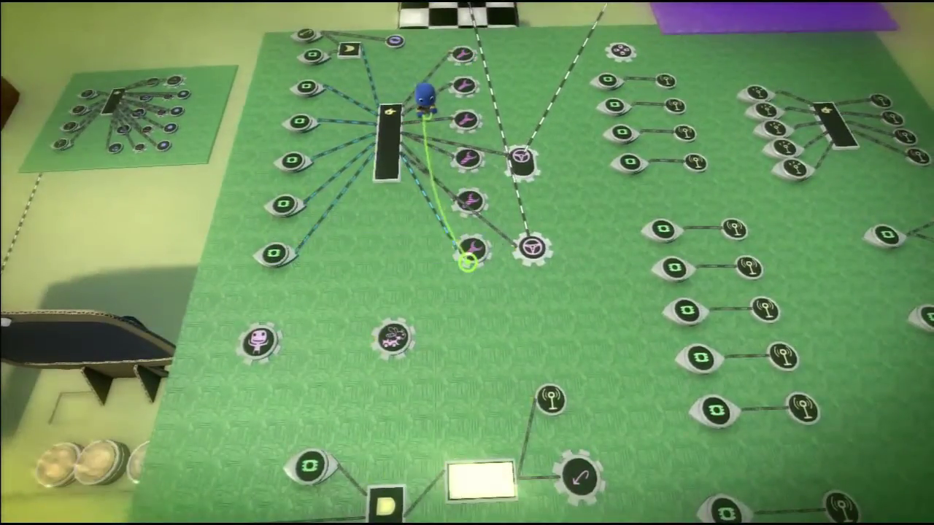
- Open the sixth handling tweaker, examine its lock orientation, top speed, drafting, handling and acceleration settings, and close it
left_click(467, 263)
key("Down")
key("Down")
key("Up")
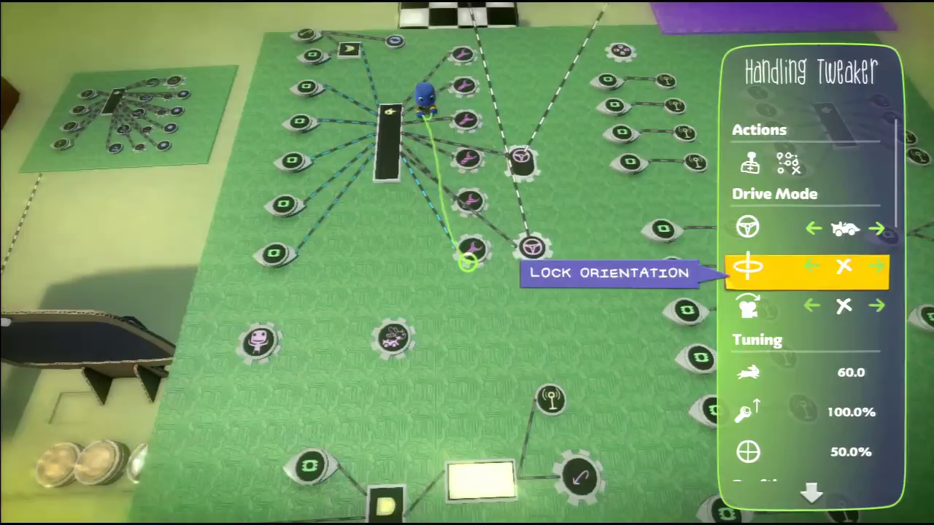
key("Up")
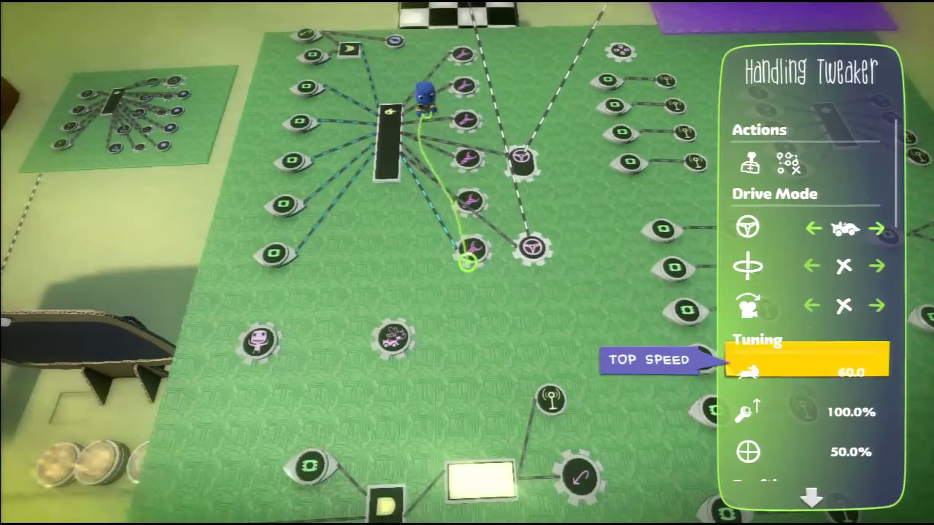
key("Down")
key("Down")
key("Down")
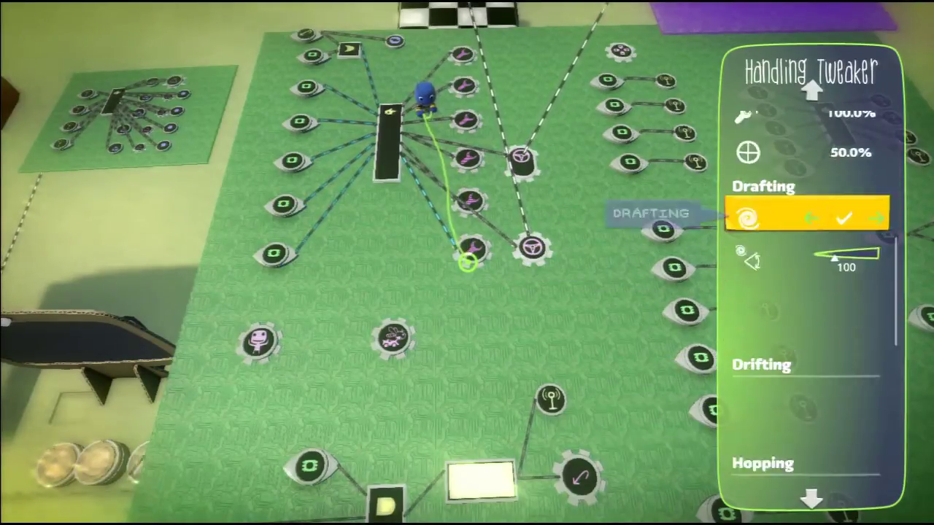
key("Up")
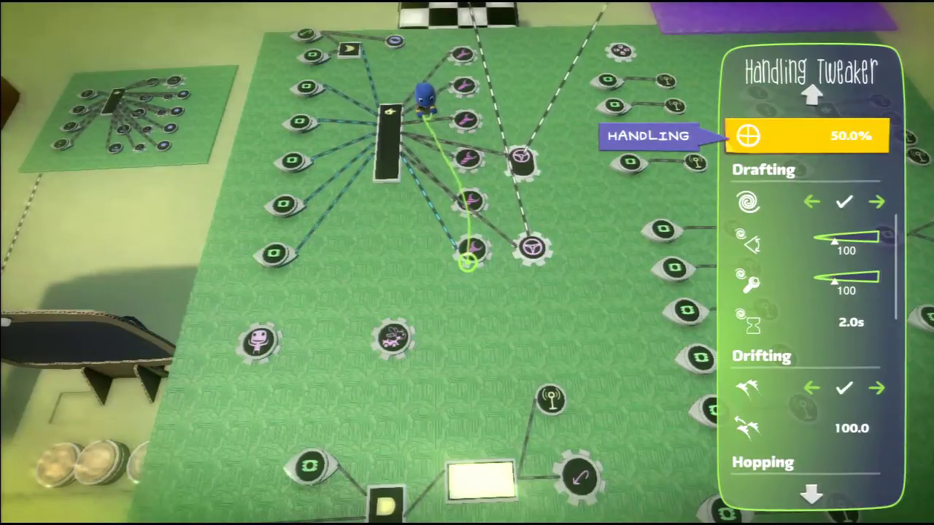
key("Up")
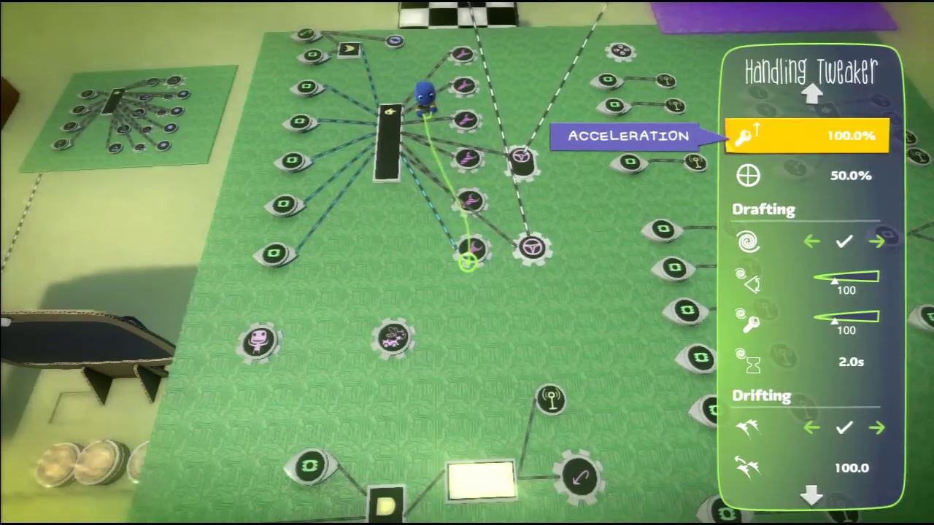
key("Escape")
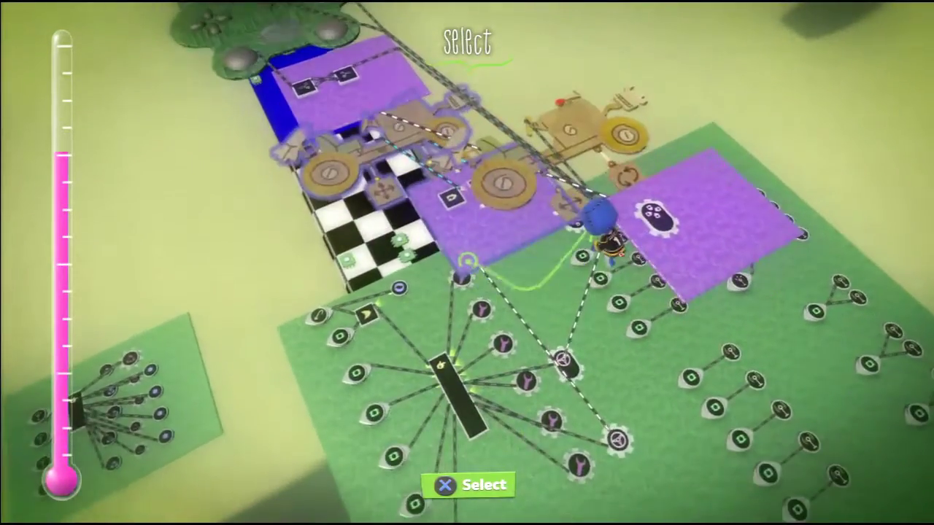
- Open My Objects in the Goodies Bag and look for the saved coloured blocks
left_click(467, 265)
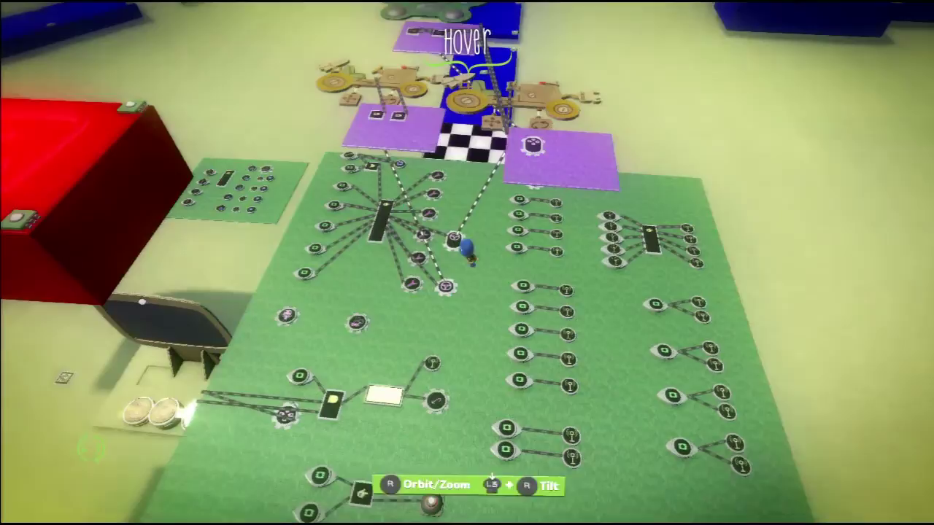
scroll(467, 248, "down", 8)
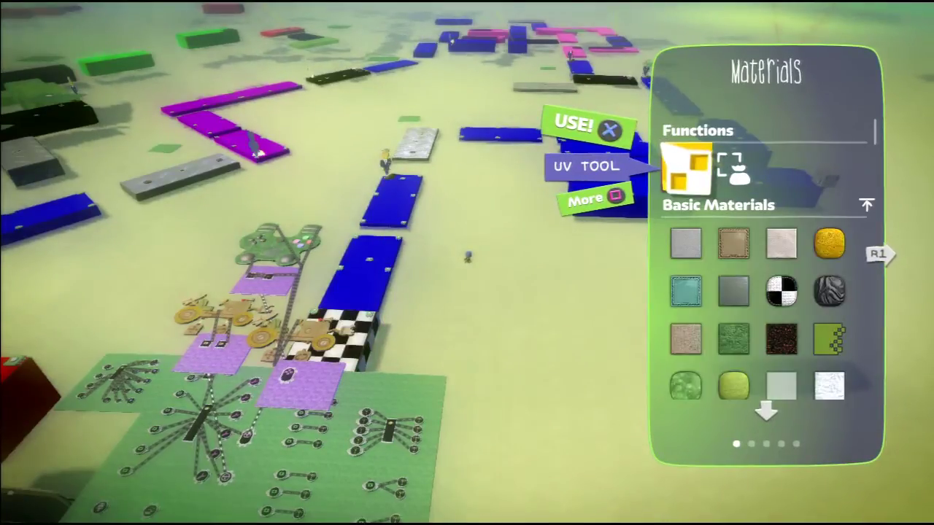
key("R1")
key("R1")
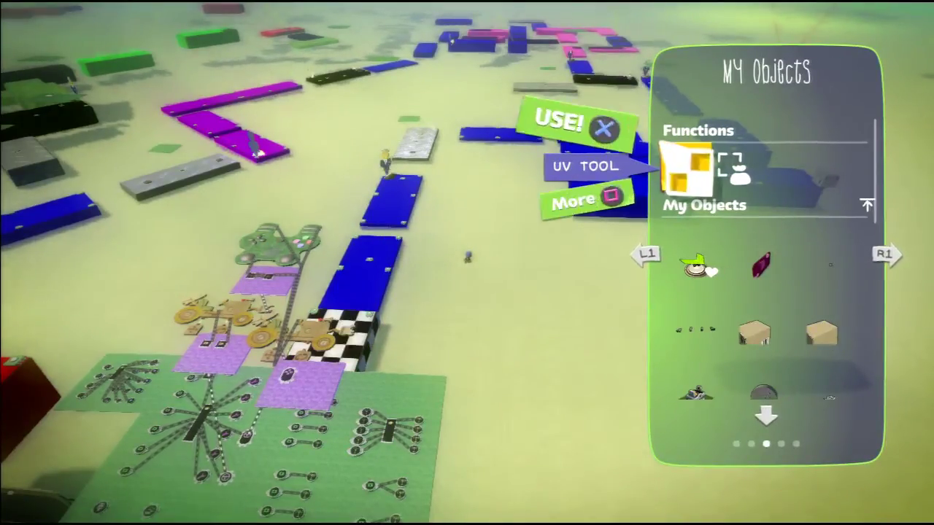
key("Down")
key("Down")
key("Down")
key("Down")
key("Down")
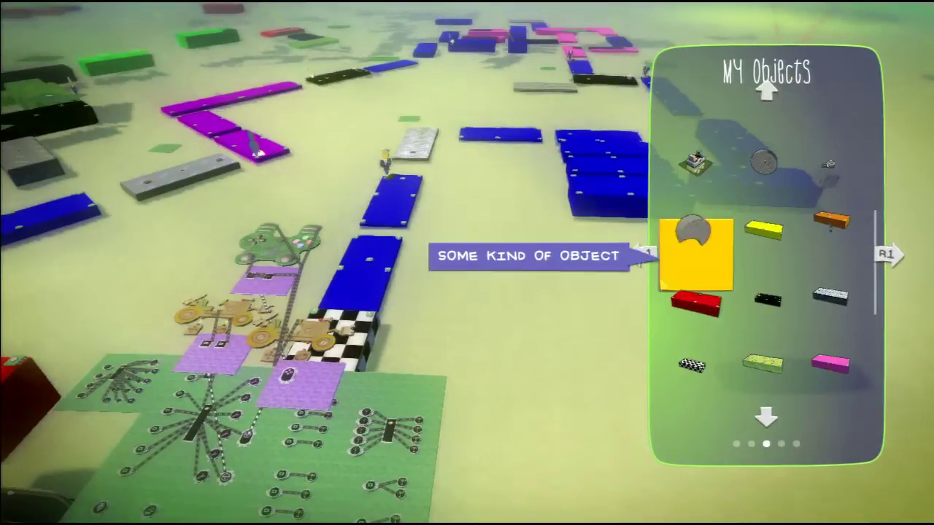
key("Right")
key("Up")
key("Up")
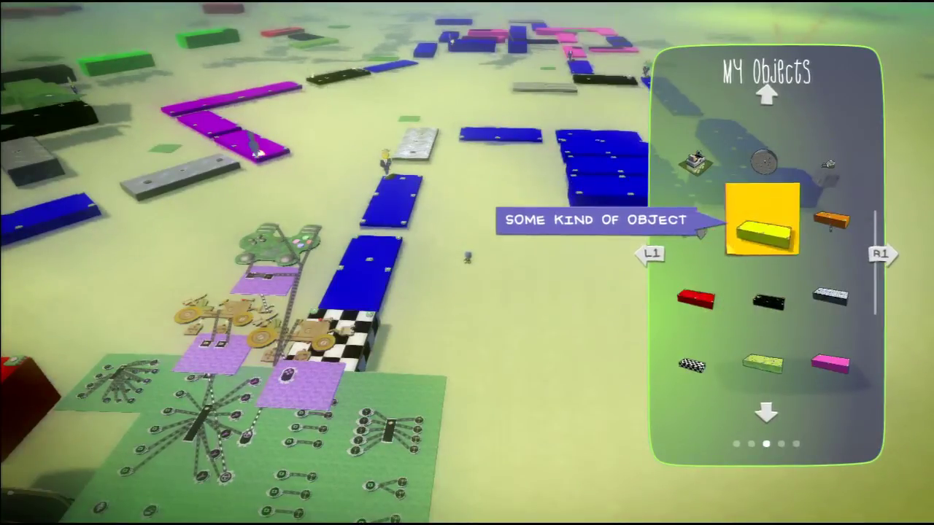
- Look through the remaining coloured blocks and the saved figure in My Objects, and close the bag
key("Down")
key("Down")
key("Down")
key("Down")
key("Down")
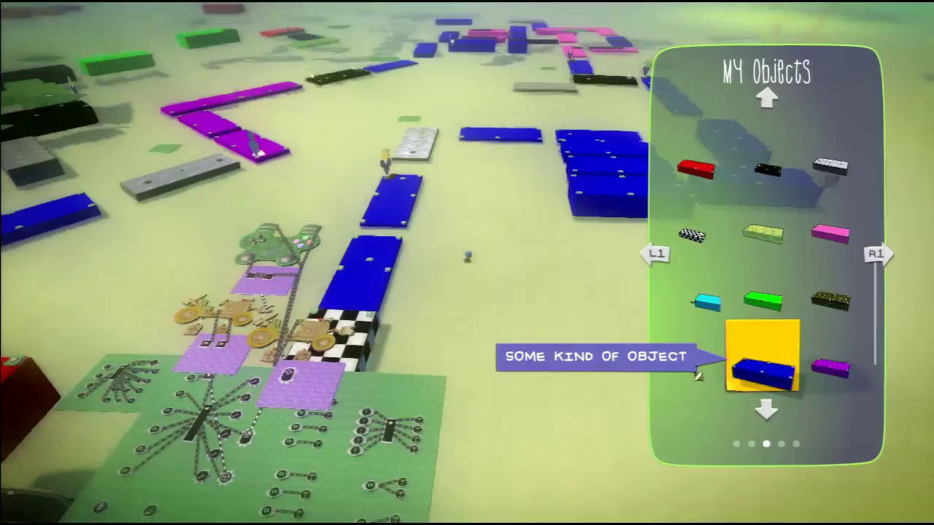
key("Down")
key("Left")
key("Up")
key("Up")
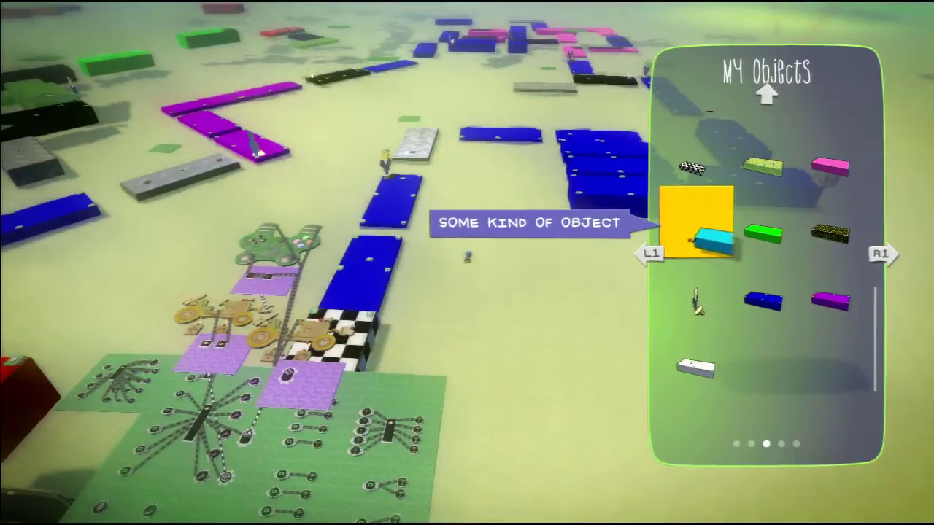
key("Down")
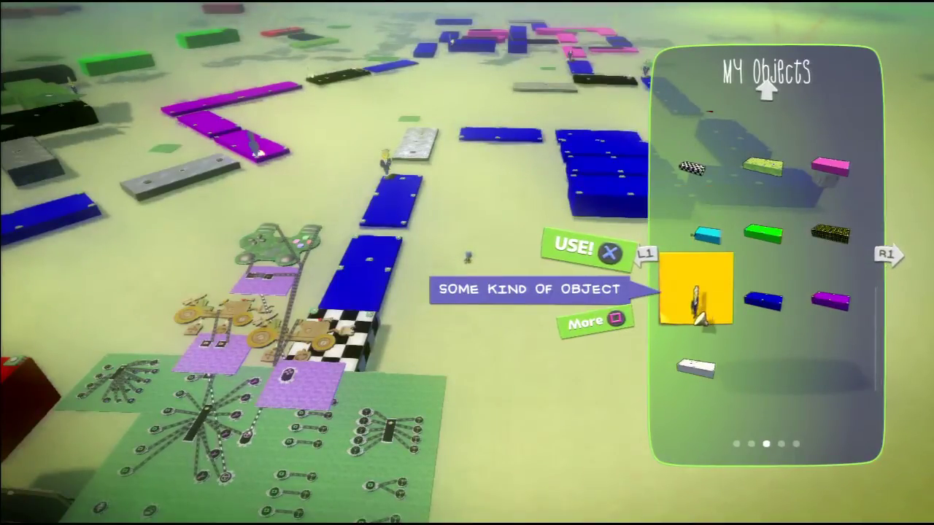
key("Right")
key("Left")
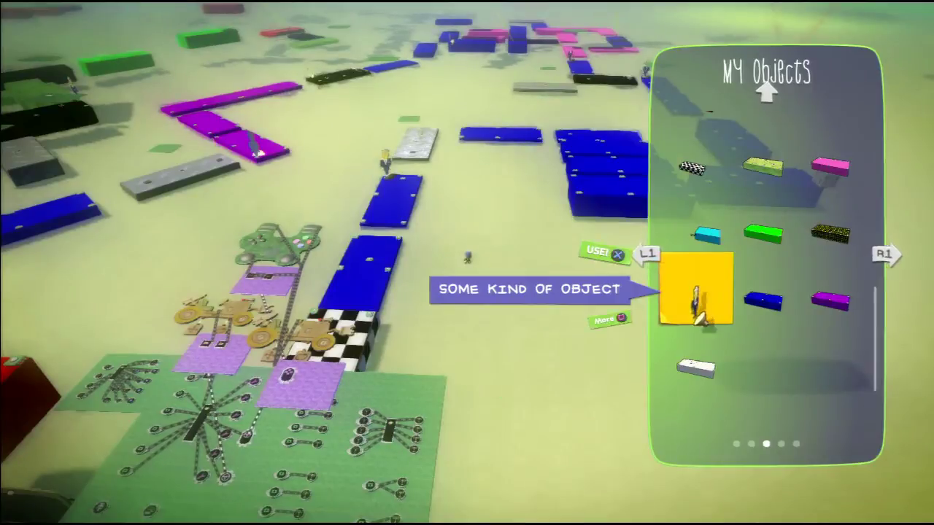
key("Escape")
key("Escape")
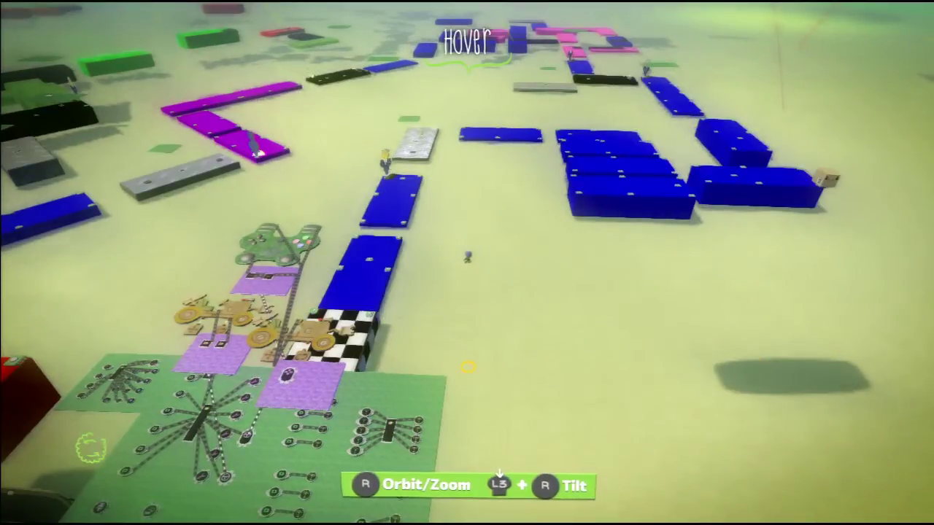
- Choose a basic material from the Goodies Bag for a new shape beside the blue blocks
key("Up")
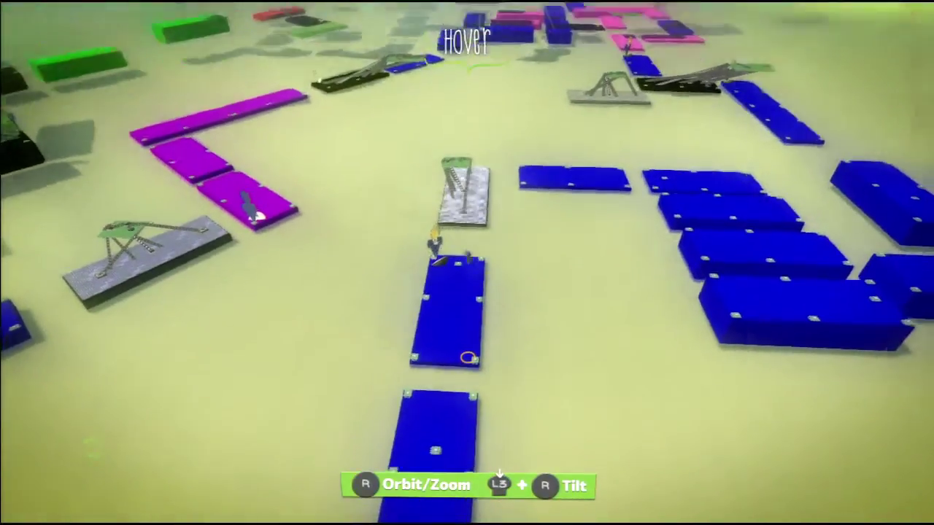
scroll(467, 263, "up", 5)
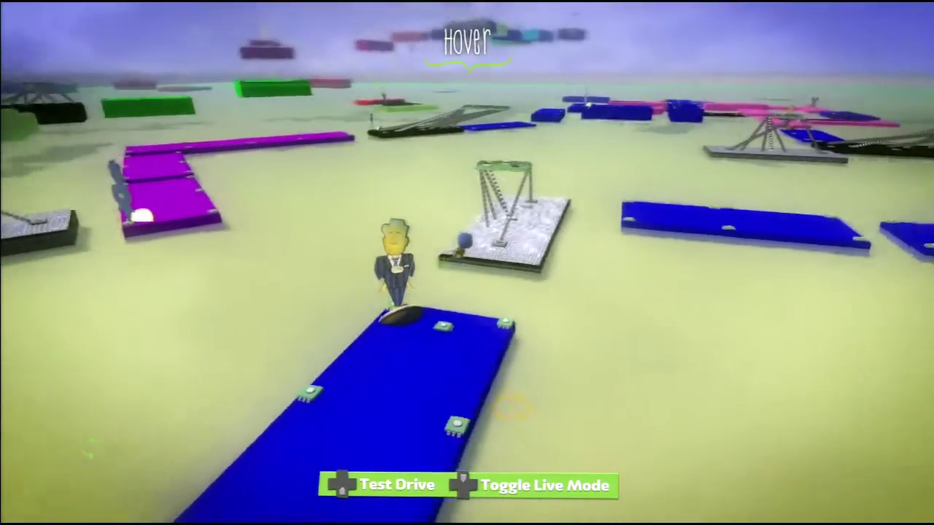
key("space")
key("Up")
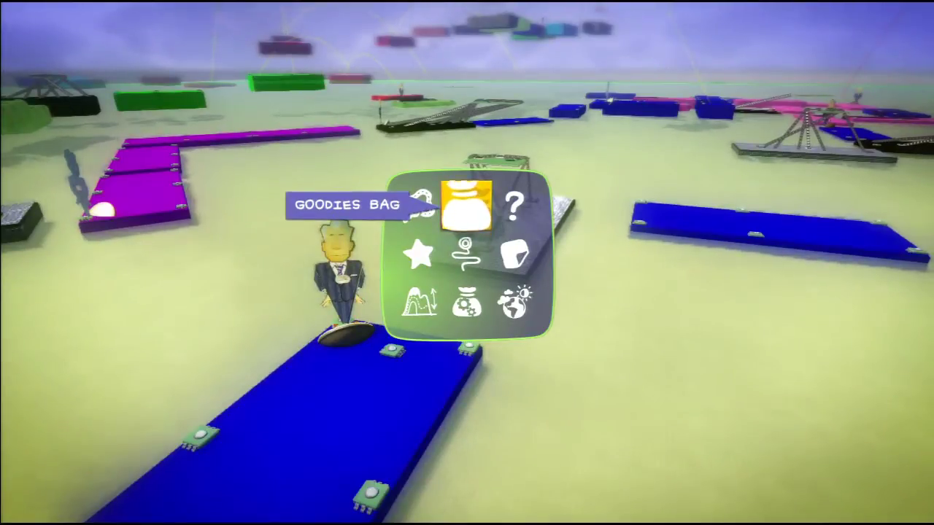
key("Return")
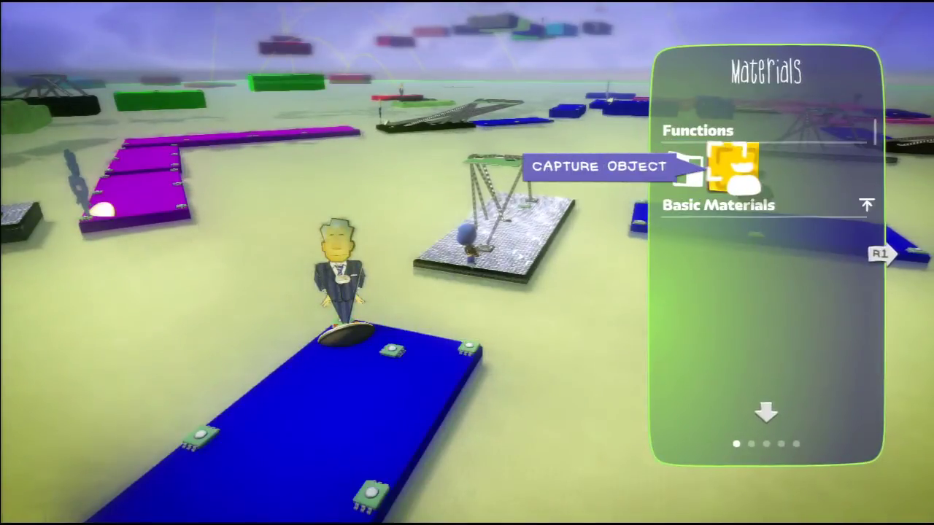
key("Down")
key("Down")
key("Down")
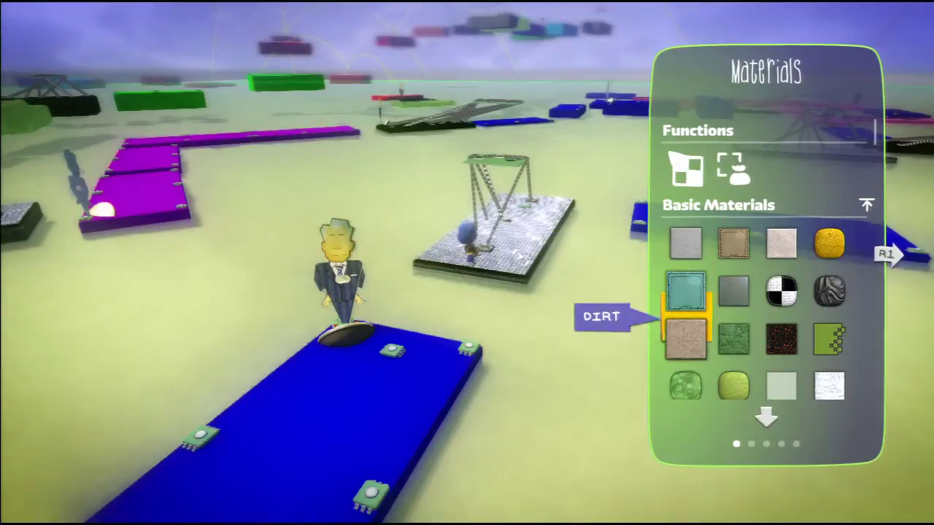
key("Right")
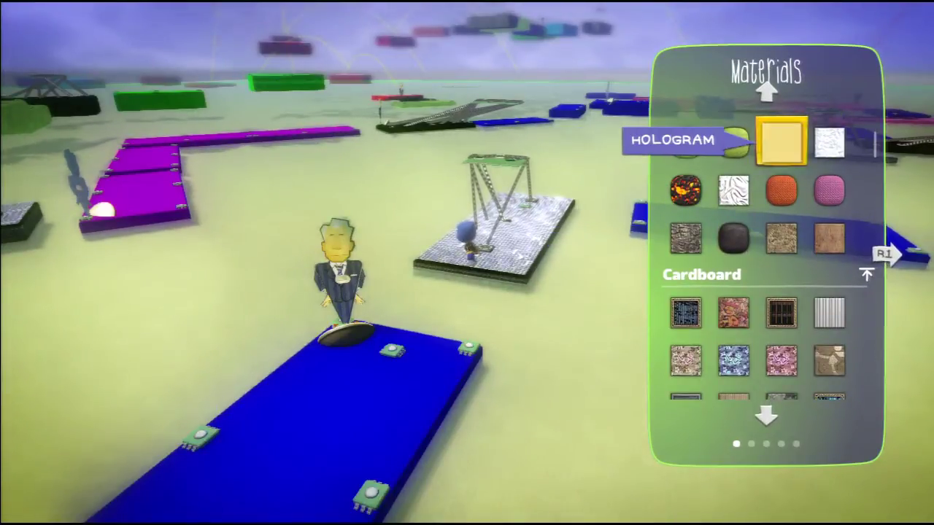
key("Up")
key("Up")
key("Up")
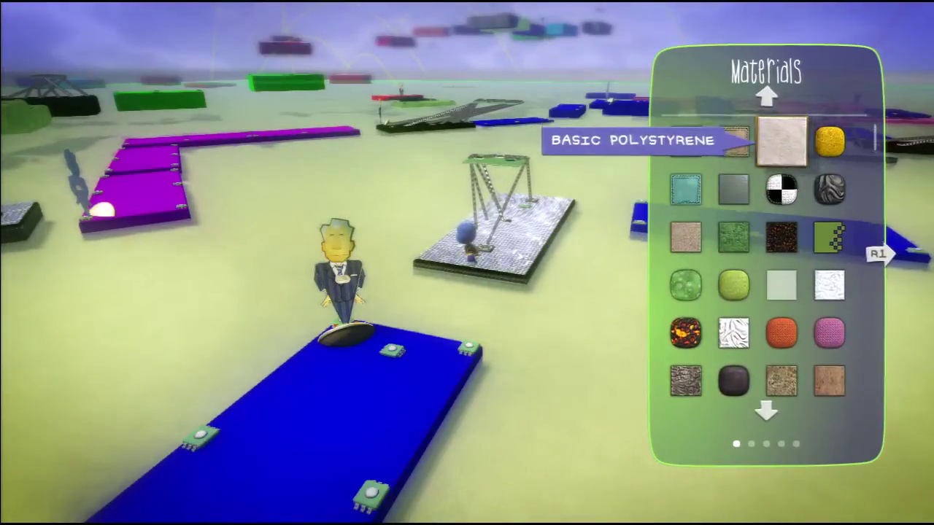
key("Up")
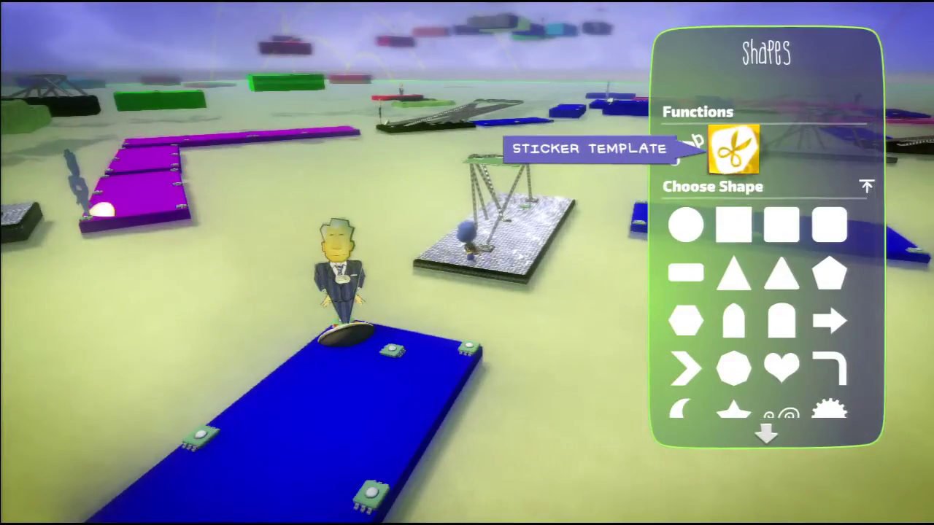
- Use the Snarly Bear sticker template as the shape and place a large bear-head cutout beyond the blue blocks
key("Return")
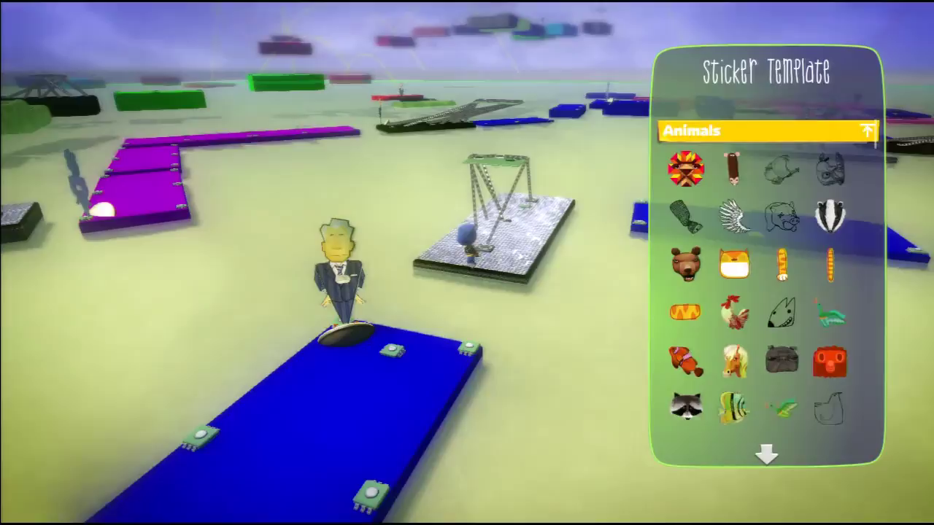
key("Down")
key("Down")
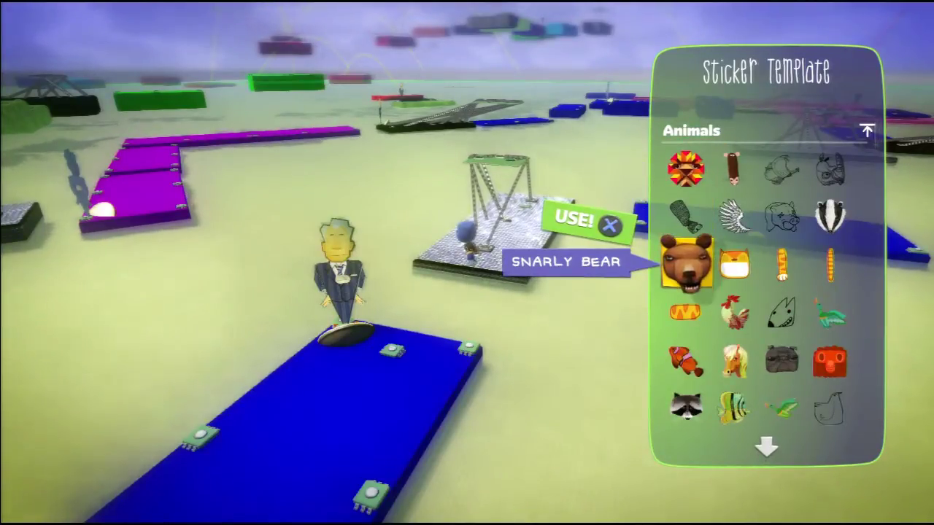
key("Return")
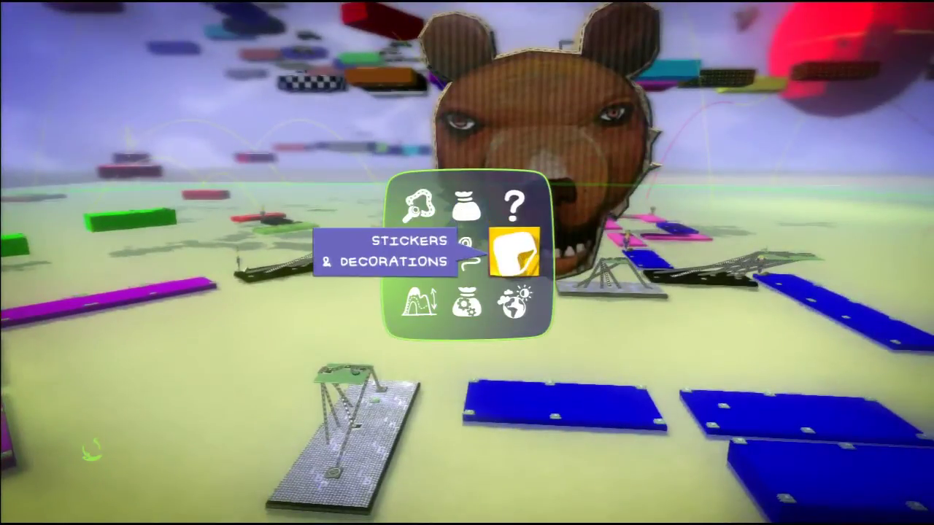
- Remove the bear-face sticker from the cutout with the Sticker & Decoration Edit Tool
key("Return")
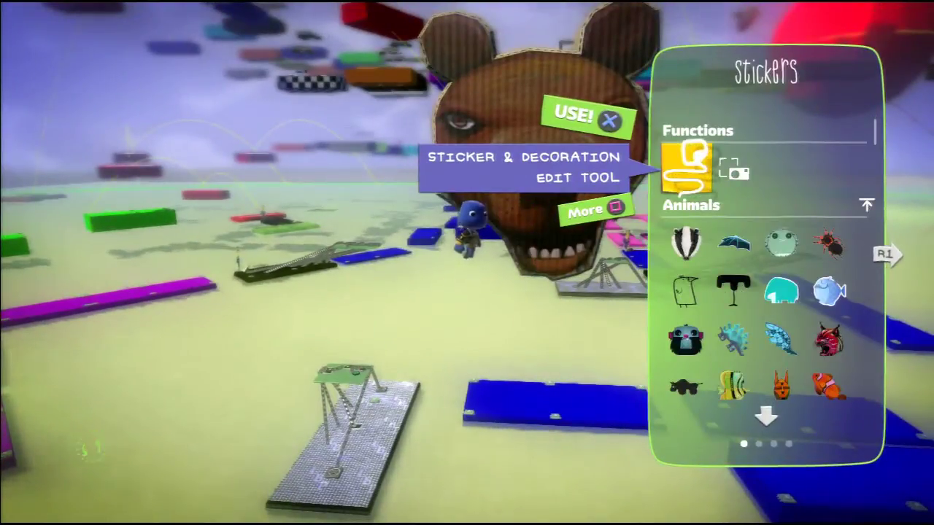
key("Return")
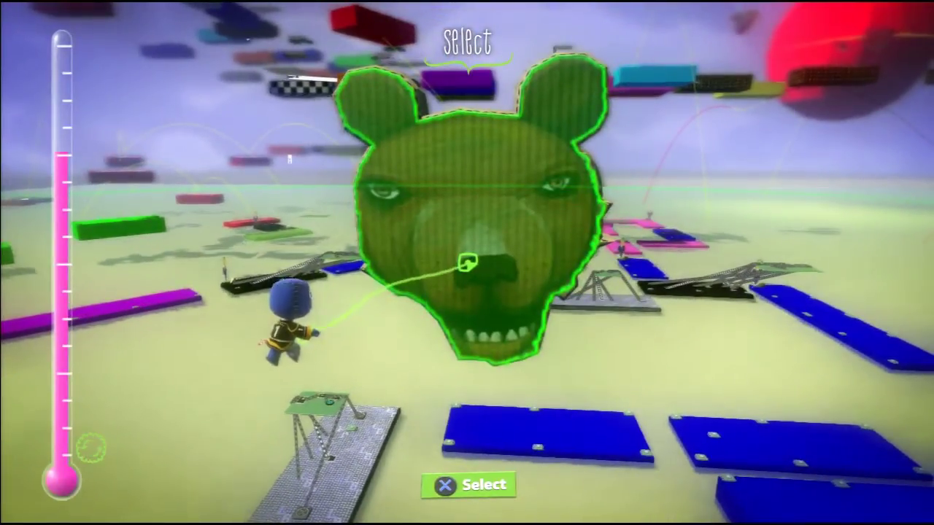
key("Return")
key("Delete")
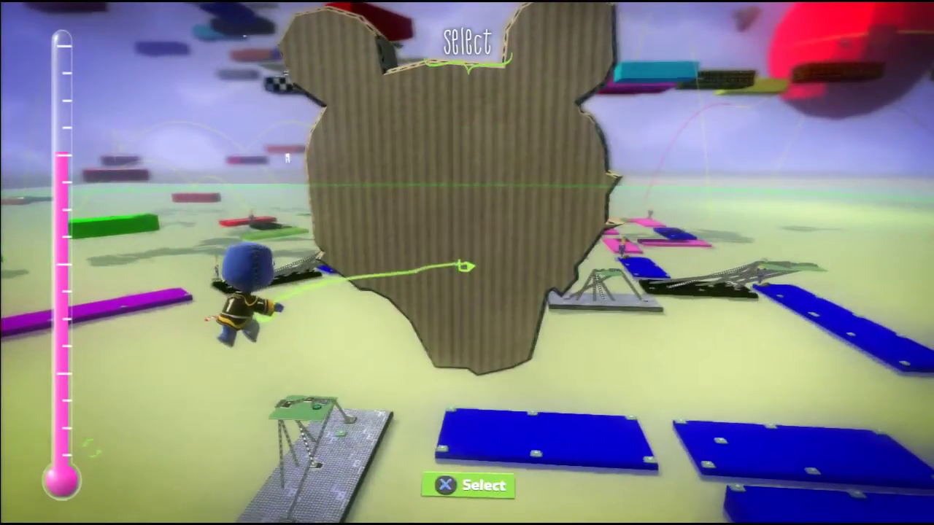
key("Escape")
key("Escape")
key("Escape")
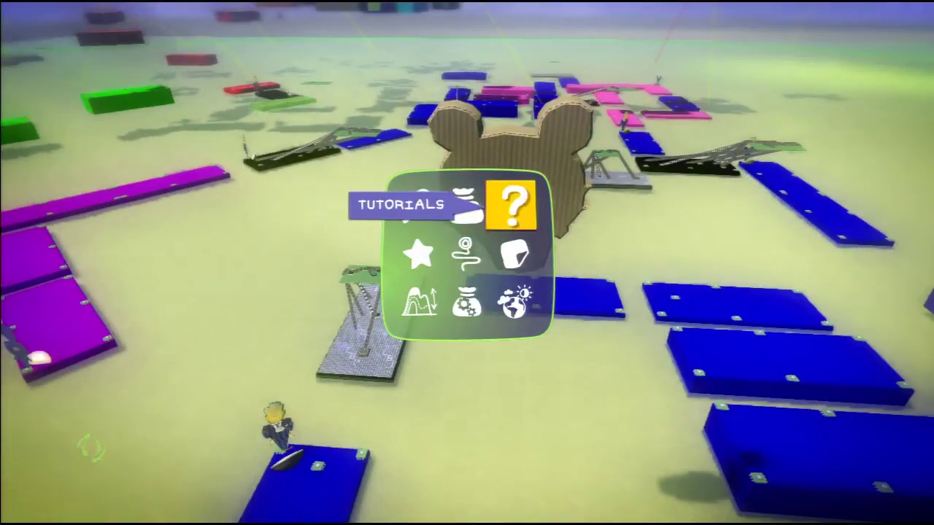
- Look through the Animals stickers and on into the Architecture stickers for cutout ideas
key("Return")
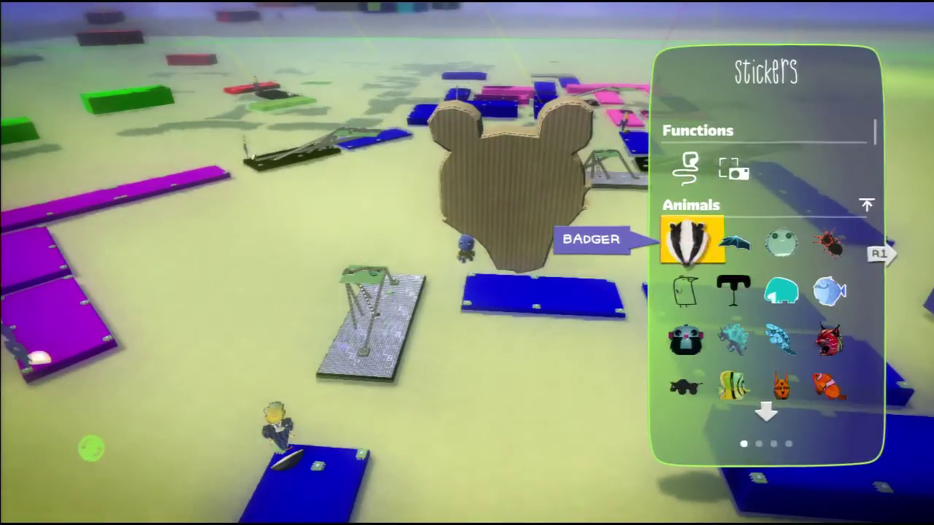
key("Down")
key("Down")
key("Down")
key("Down")
key("Down")
key("Down")
key("Down")
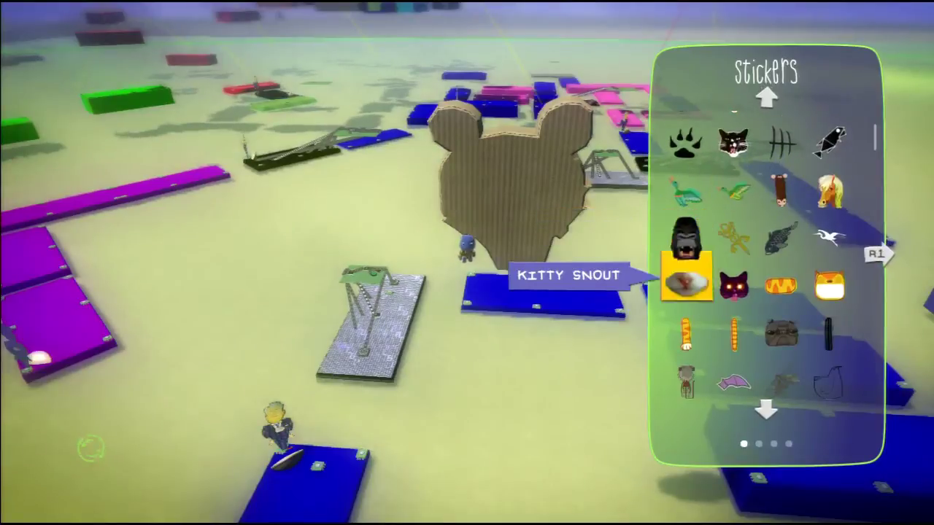
key("Down")
key("Down")
key("Down")
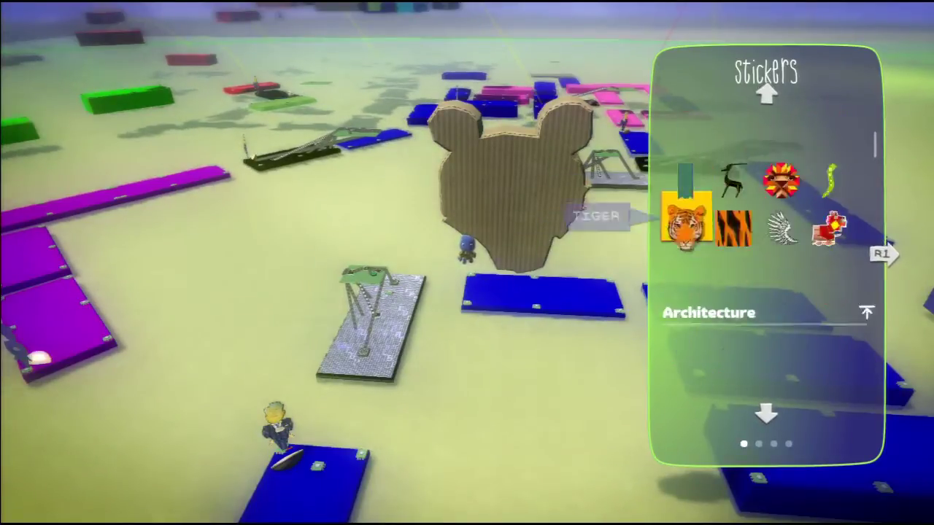
key("Down")
key("Down")
key("Down")
key("Down")
key("Down")
key("Down")
key("Down")
key("Down")
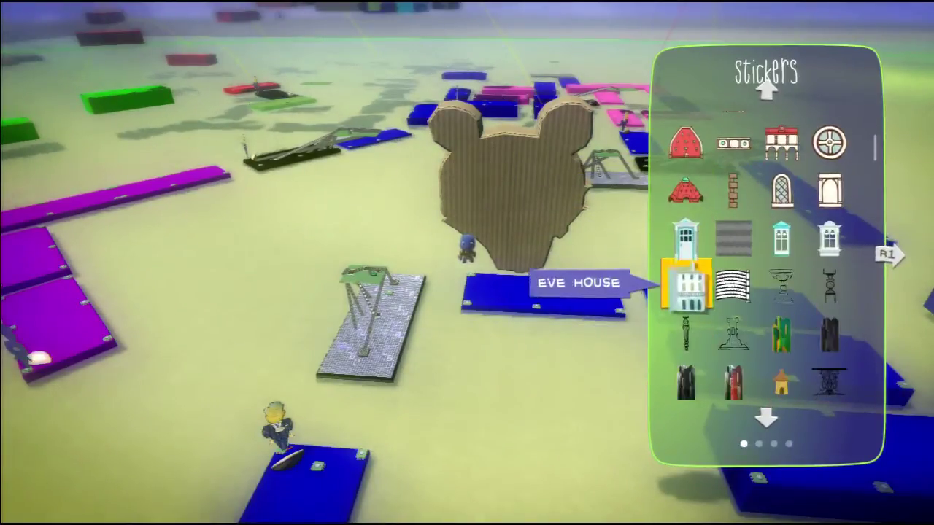
- Examine the Architecture stickers between Eve House and Arch Sketch for doors, roofs and windows that suit a building
key("Up")
key("Up")
key("Up")
key("Up")
key("Up")
key("Up")
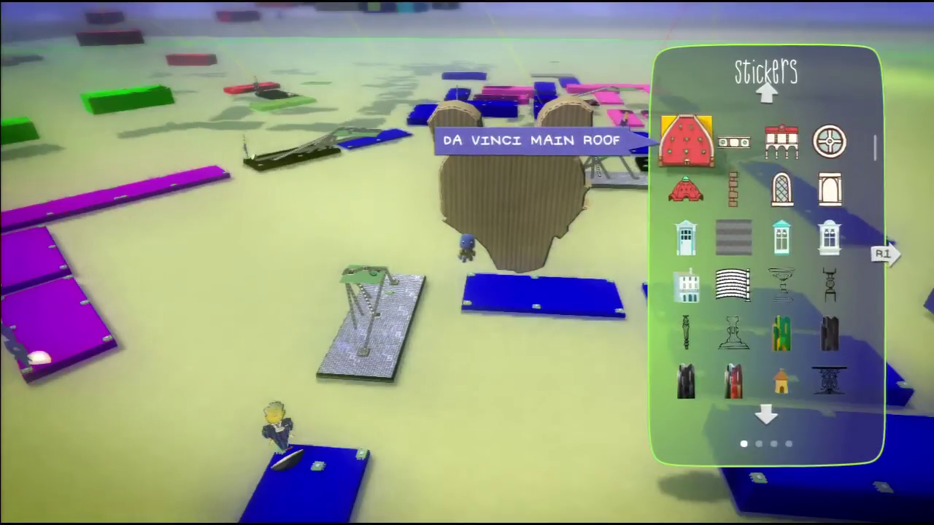
key("Up")
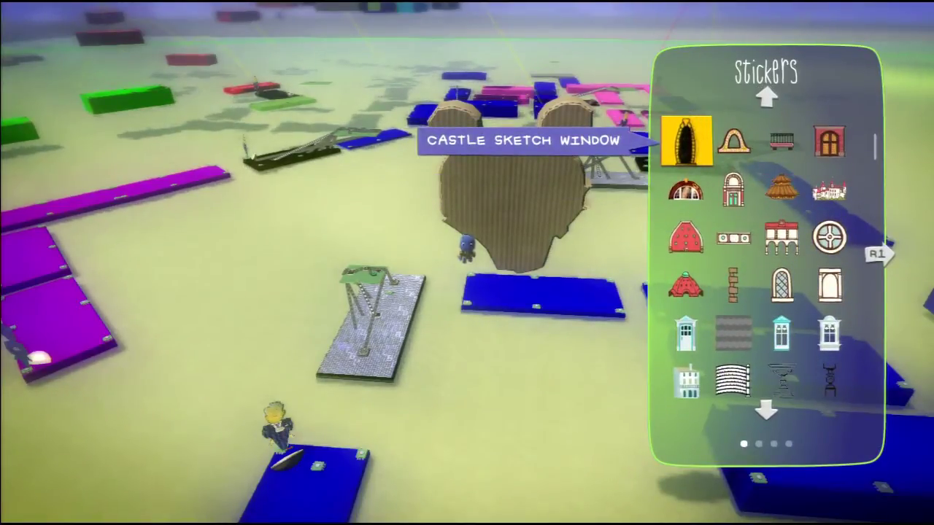
key("Up")
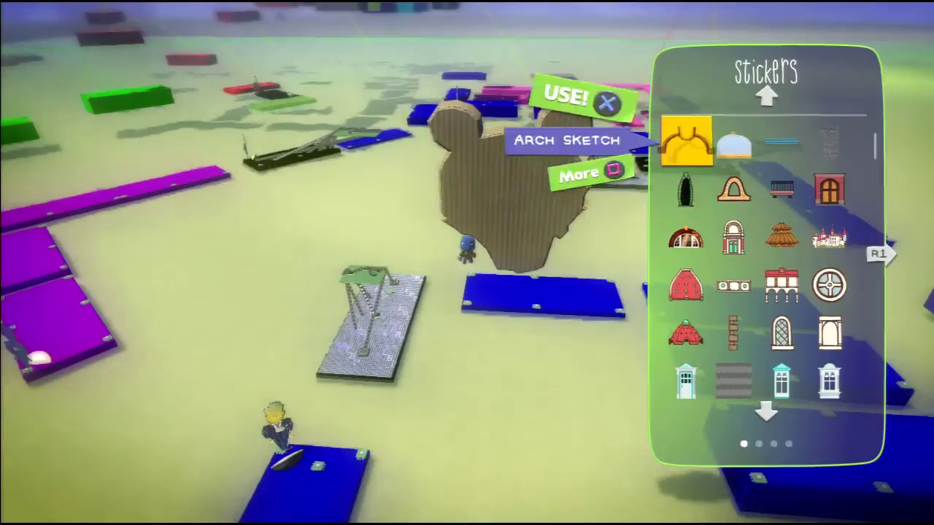
key("Down")
key("Down")
key("Down")
key("Up")
key("Up")
key("Up")
key("Up")
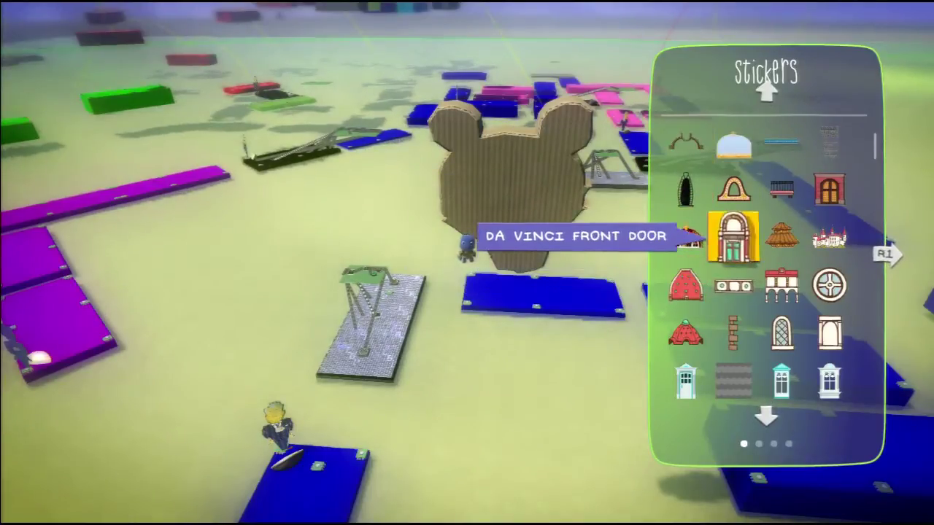
key("Down")
key("Down")
key("Down")
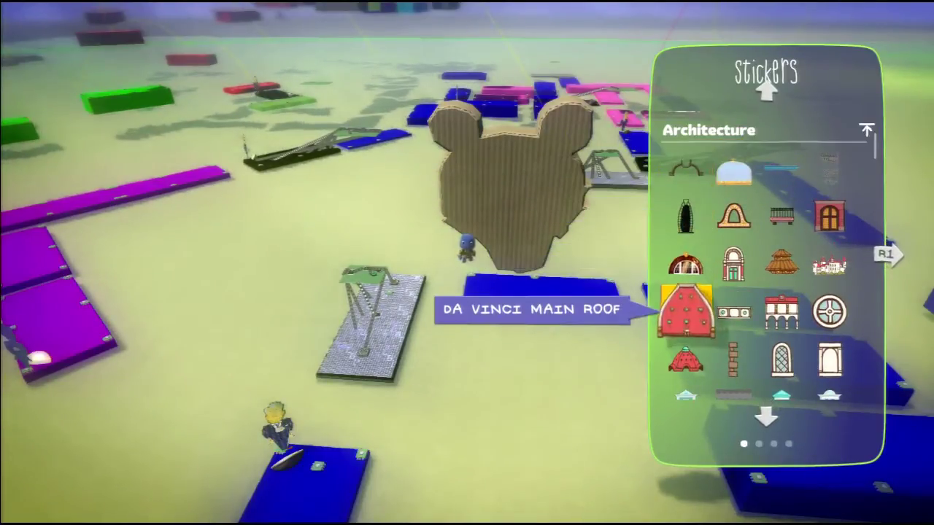
key("Up")
key("Escape")
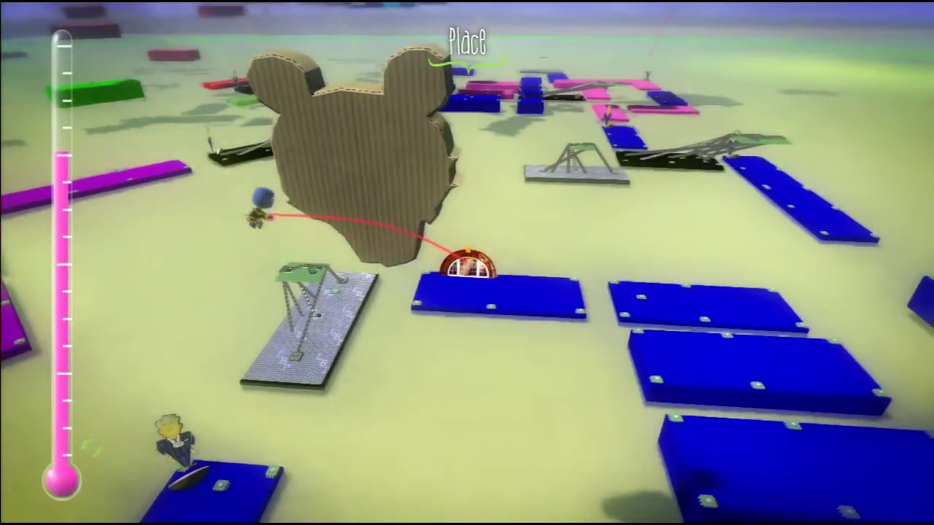
key("Escape")
key("Escape")
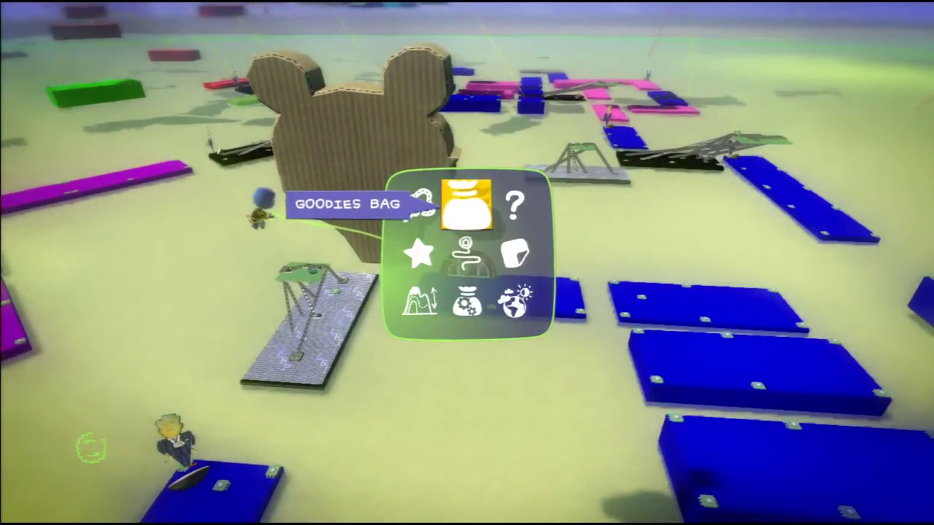
- Choose Basic Cardboard from the Goodies Bag and open the Sticker Template collection for its shape
key("Return")
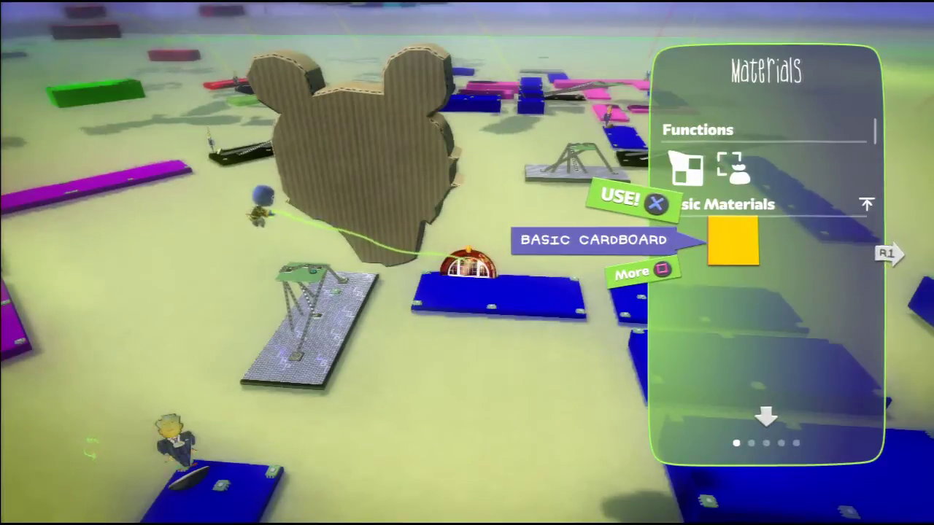
key("Return")
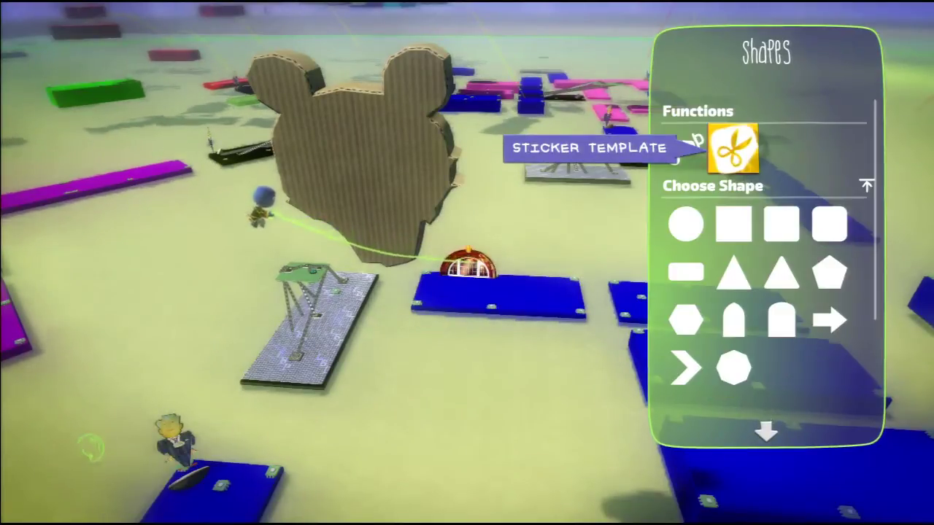
key("Return")
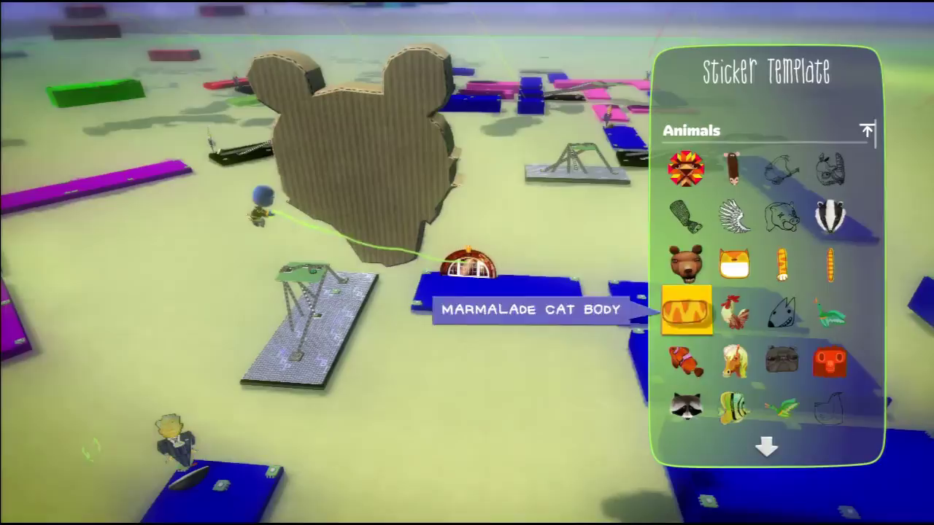
- Use the red-roofed, arcaded building facade from the Architecture templates as the cutout's shape
key("Down")
key("Down")
key("Down")
key("Down")
key("Down")
key("Down")
key("Down")
key("Down")
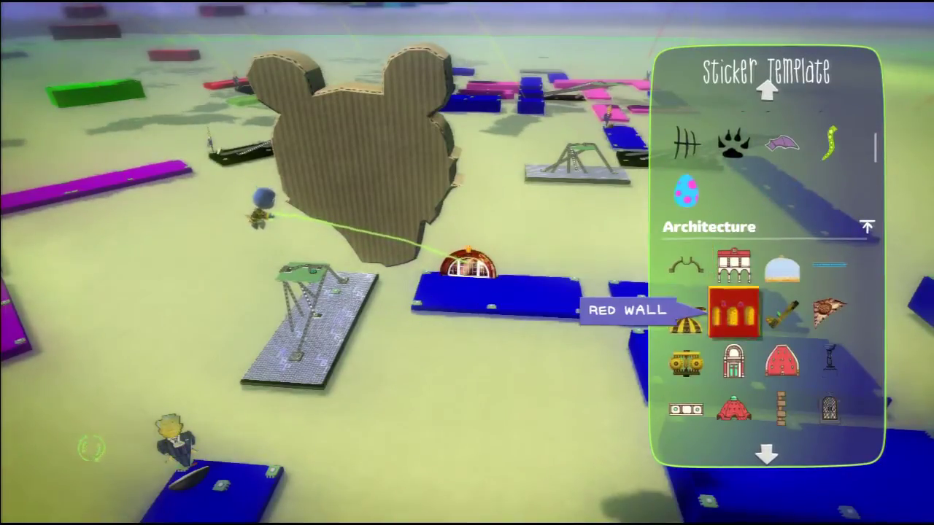
key("Return")
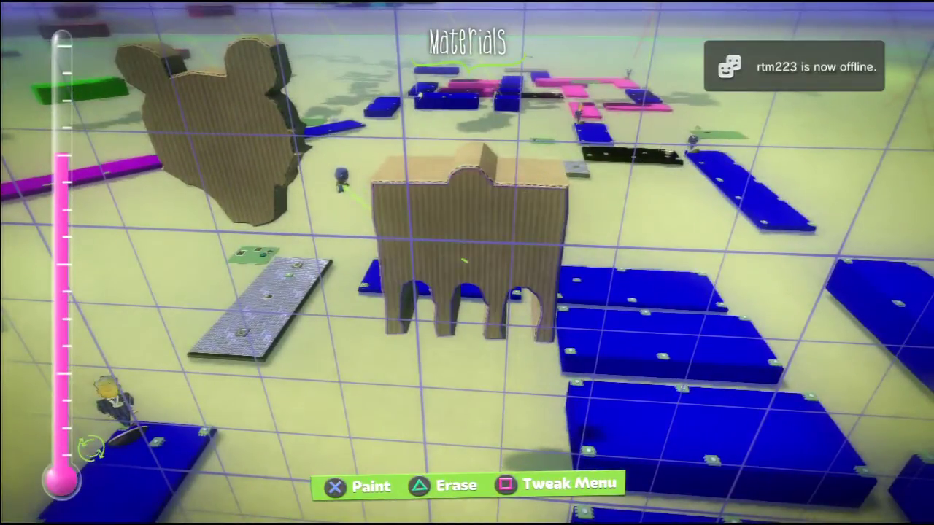
- Place two cardboard building-facade cutouts near the bear head and blue blocks, and leave the shape selection
key("Return")
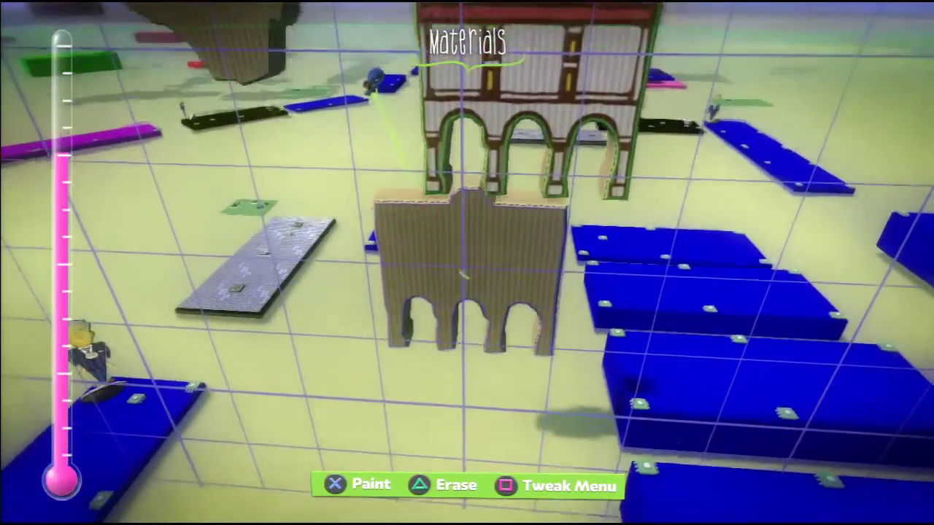
key("Return")
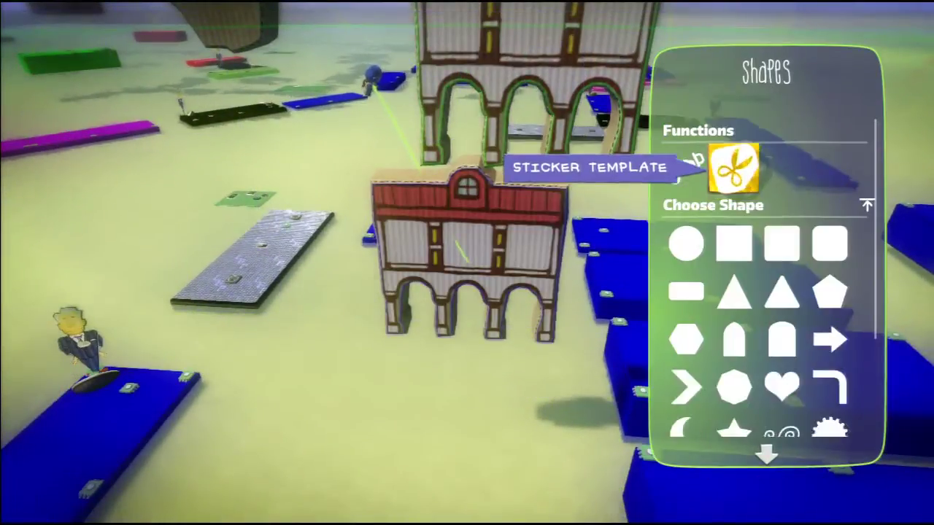
key("Escape")
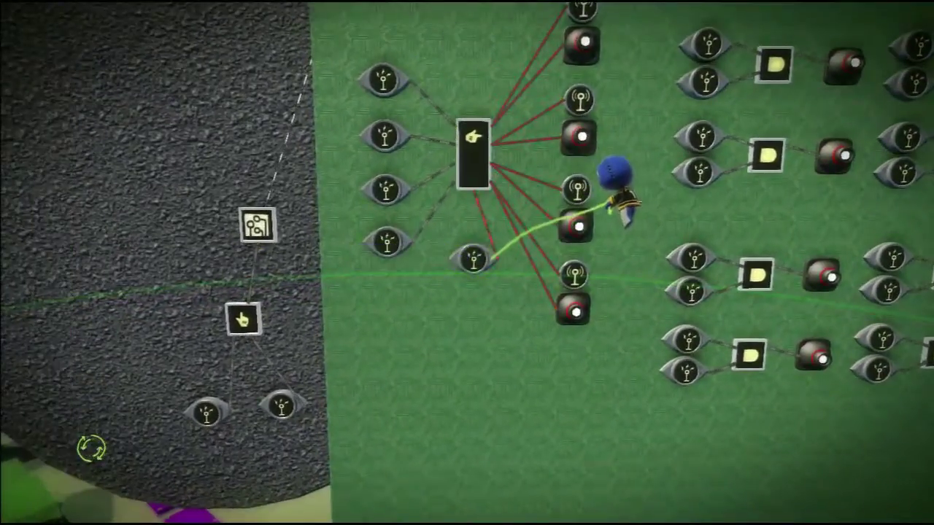
- Check the label and transmitter type of the receiver below the selector on the green board
left_click(615, 195)
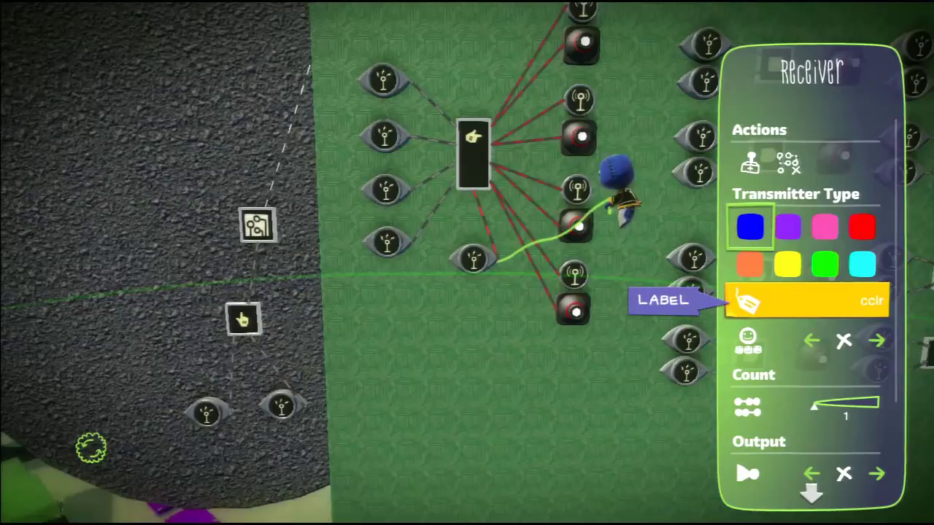
key("Escape")
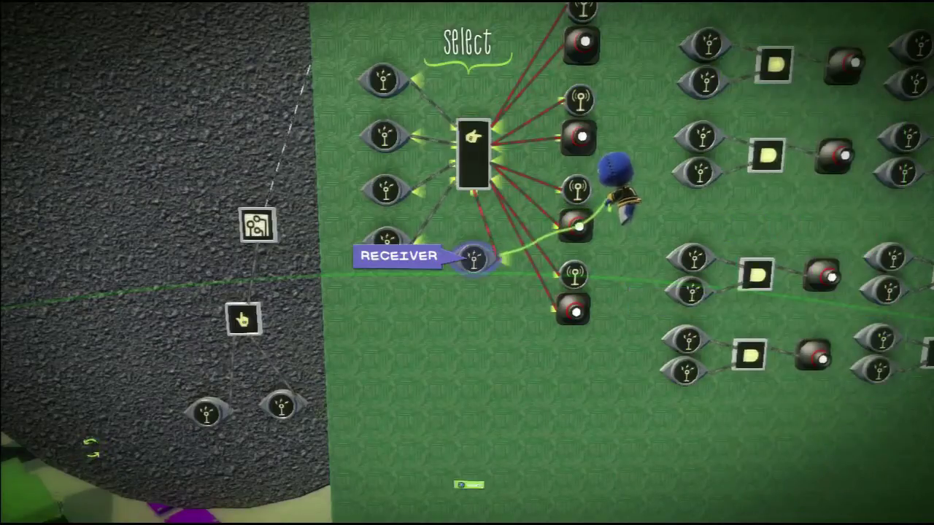
key("Escape")
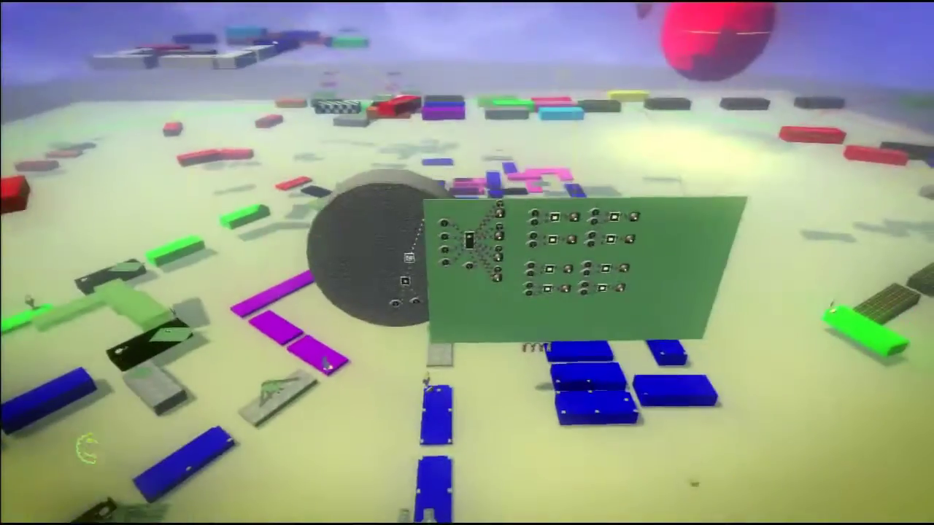
- Preview the angle and zoom of the lowest game camera wired to the selector, and close its settings
key("Escape")
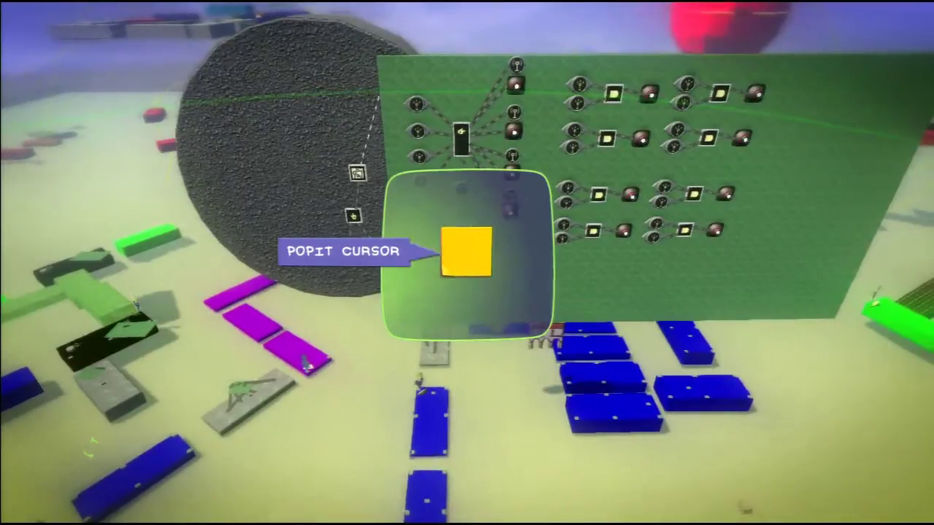
key("Return")
left_click(469, 260)
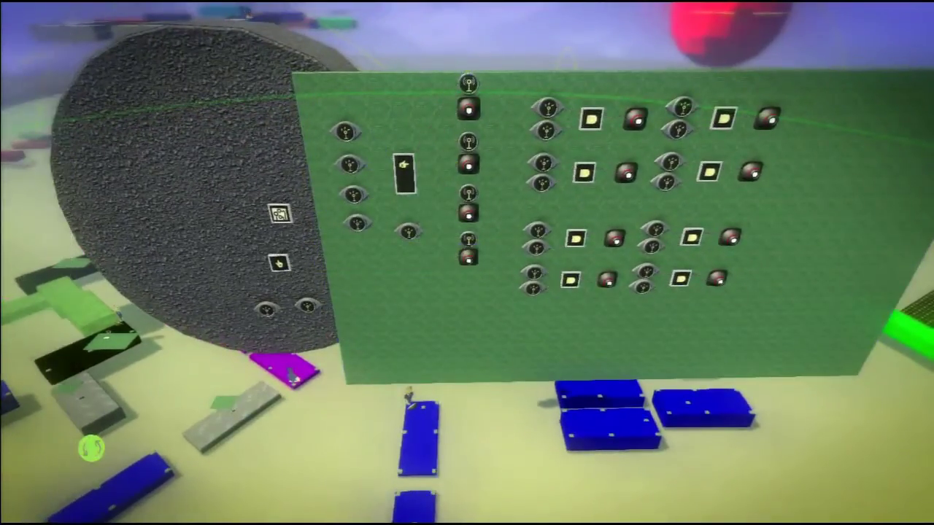
key("Return")
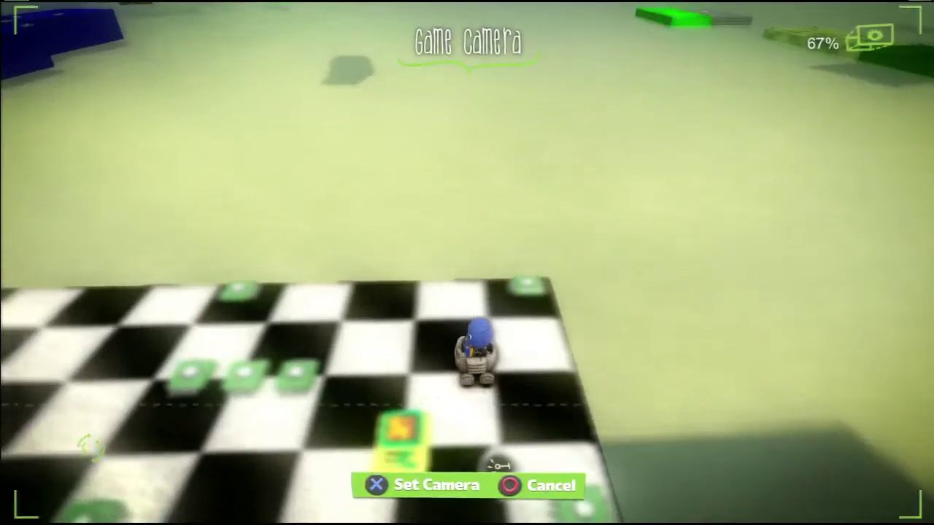
key("Escape")
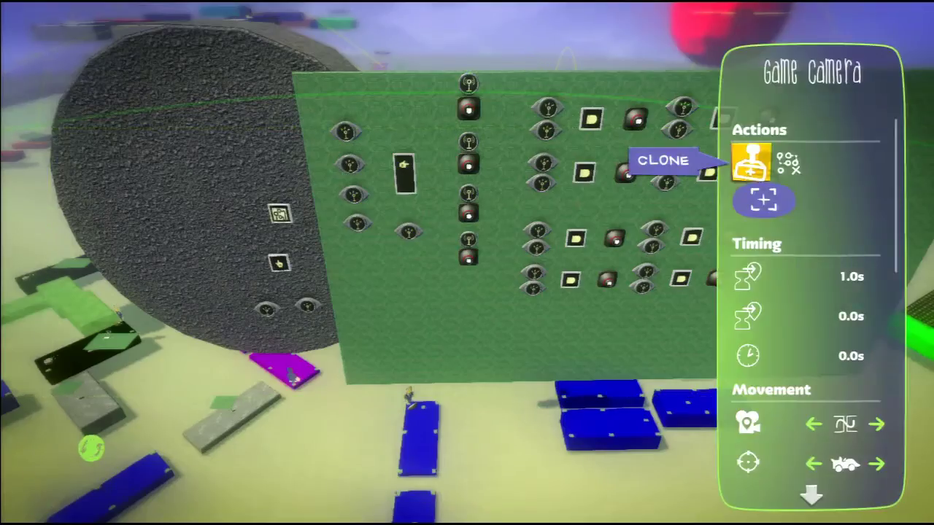
key("Escape")
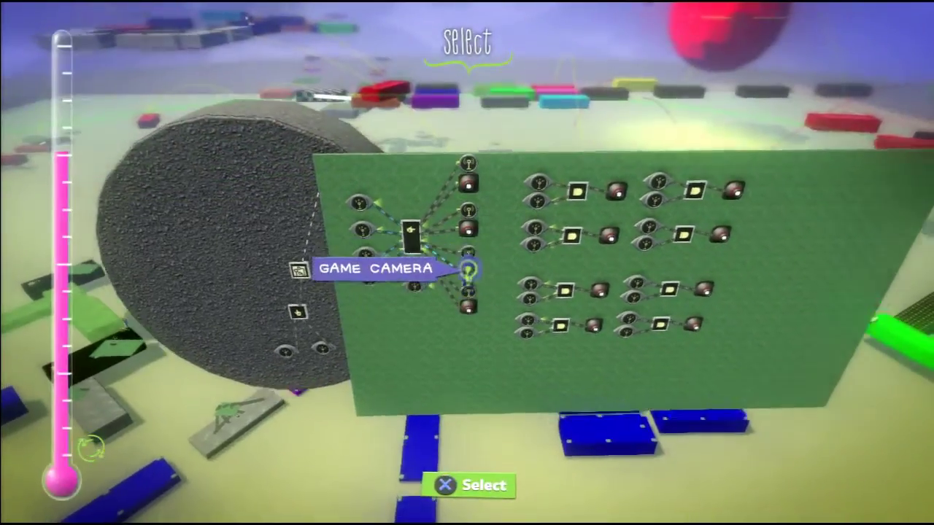
- Preview the angle and zoom of the third game camera from the top in the selector's camera column
left_click(469, 263)
key("Down")
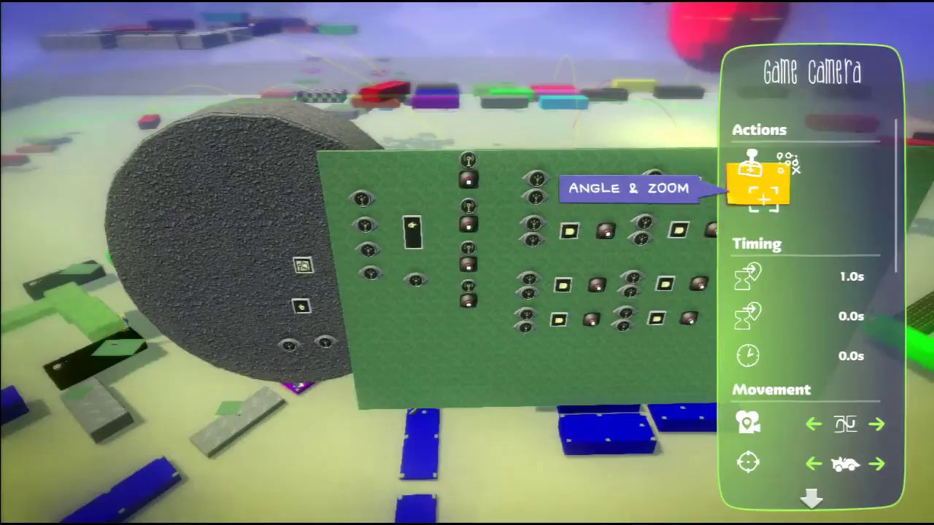
key("Return")
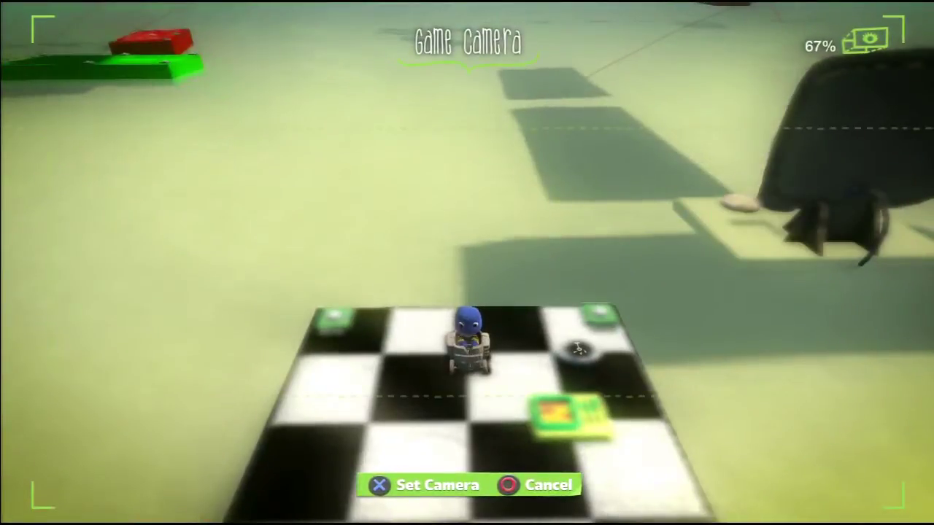
key("Return")
- Review the third game camera's timing, target and local space settings, and close them
key("Down")
key("Down")
key("Down")
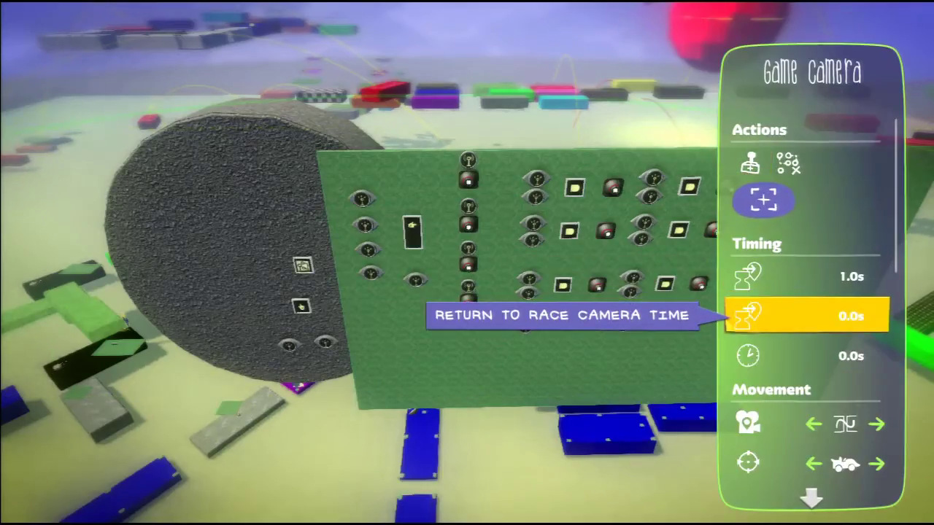
key("Down")
key("Down")
key("Down")
key("Down")
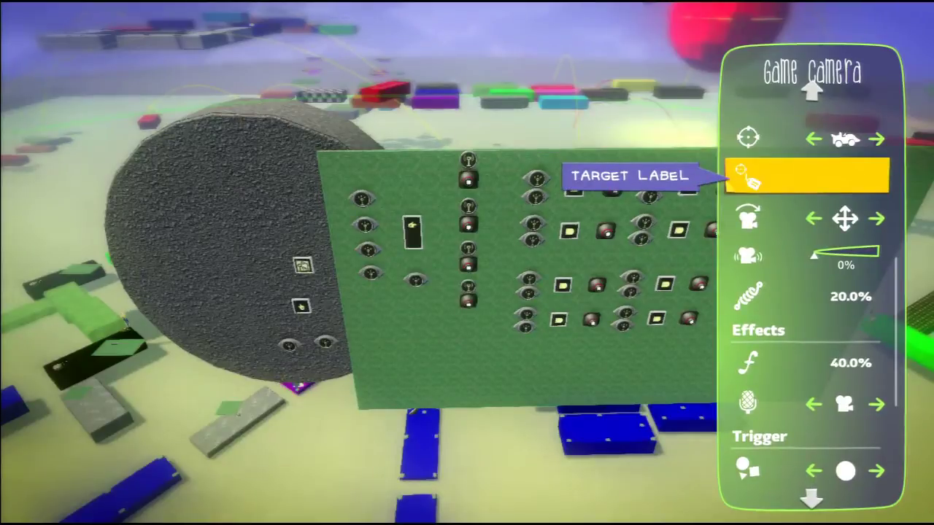
key("Down")
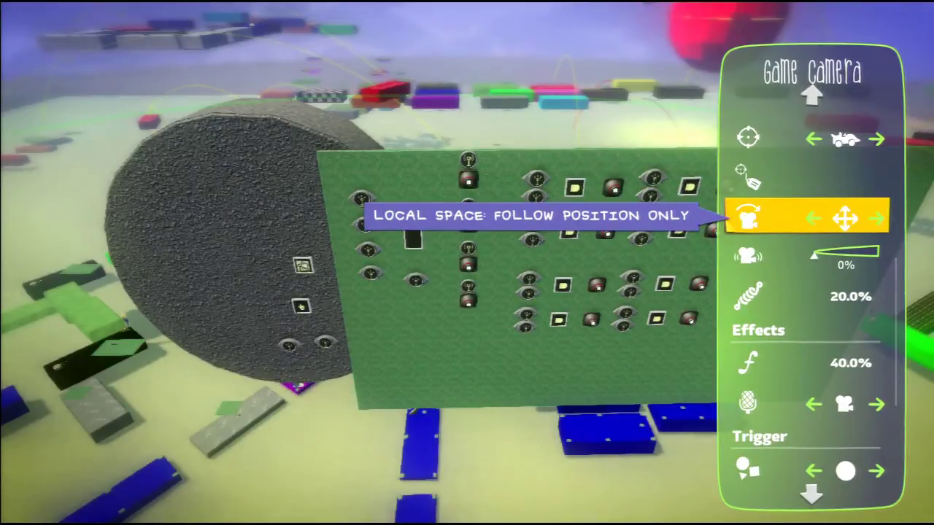
key("Right")
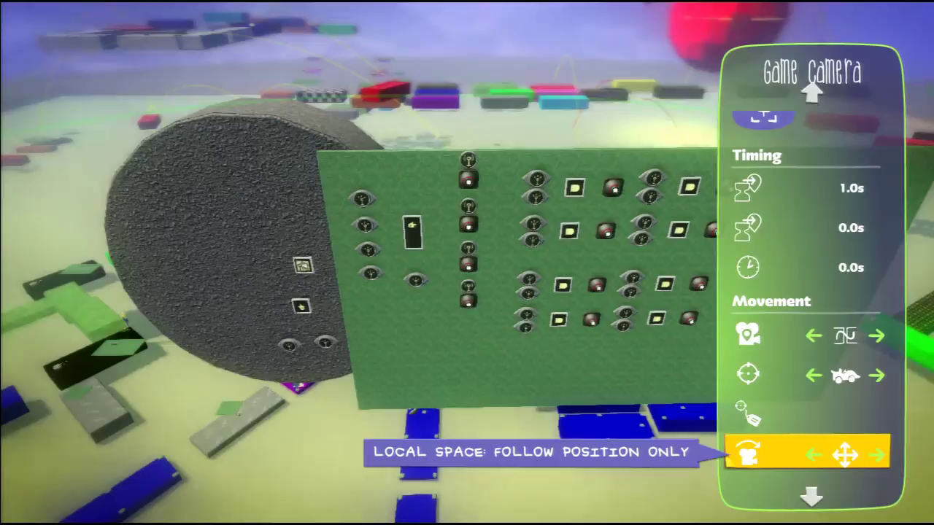
key("Escape")
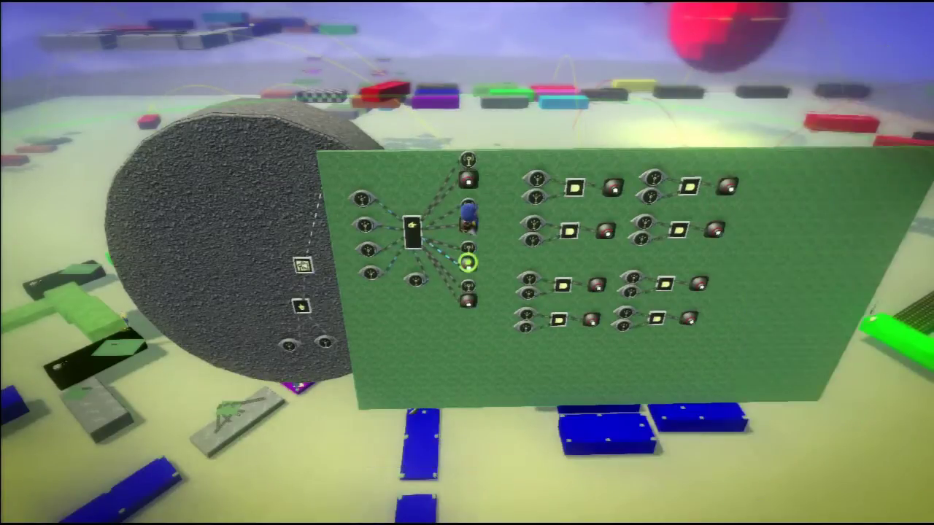
- Open the settings of the blue transmitter on the purple board beside the large green controller
key("Escape")
key("Left")
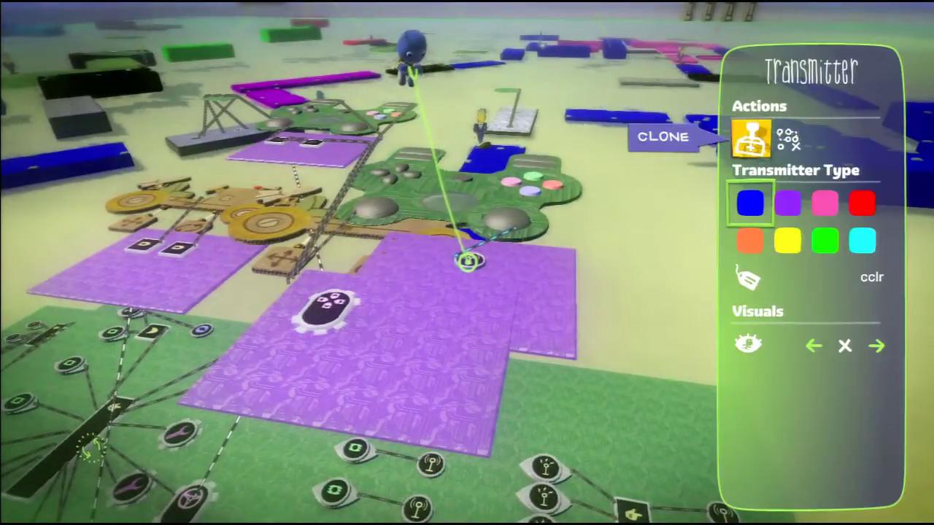
- Close the blue transmitter's settings and start the level in play mode
key("Escape")
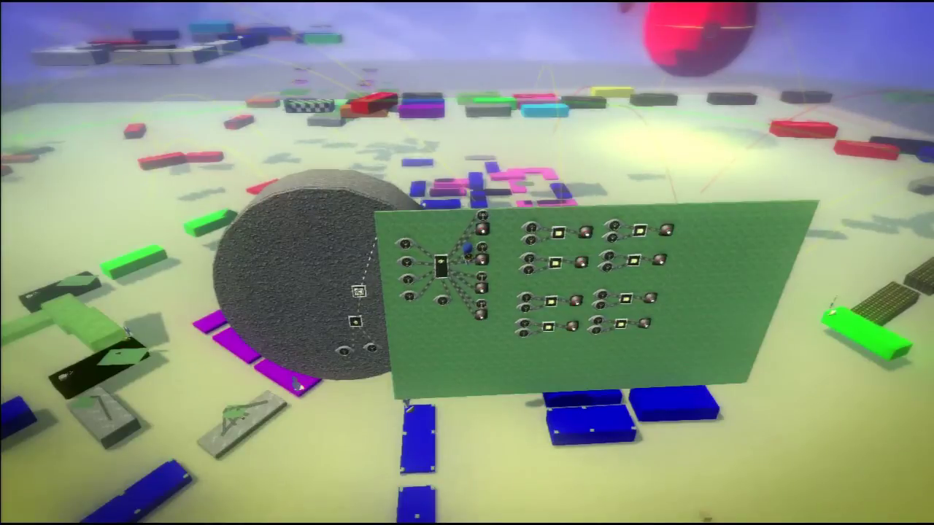
key("Escape")
key("Return")
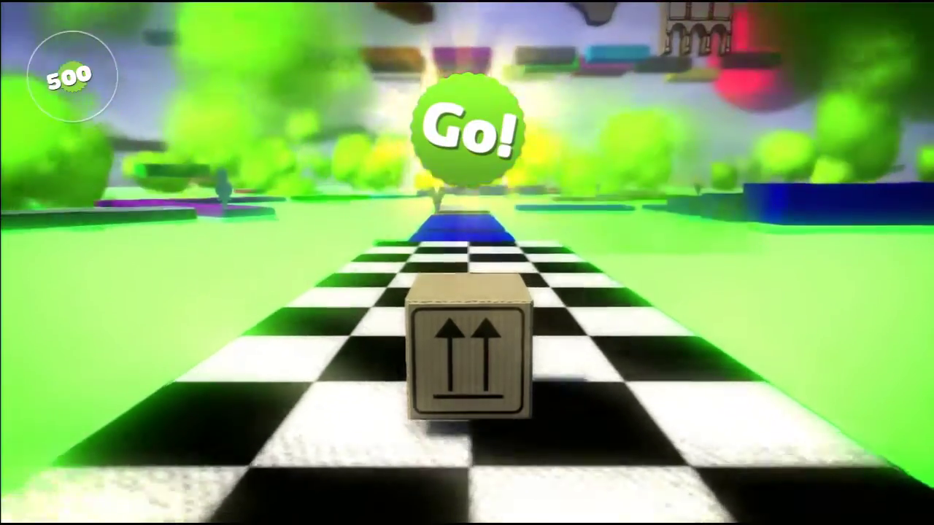
- Play the cardboard cube from the checkered start block along the blue platforms toward the suited cutout figure
key("w")
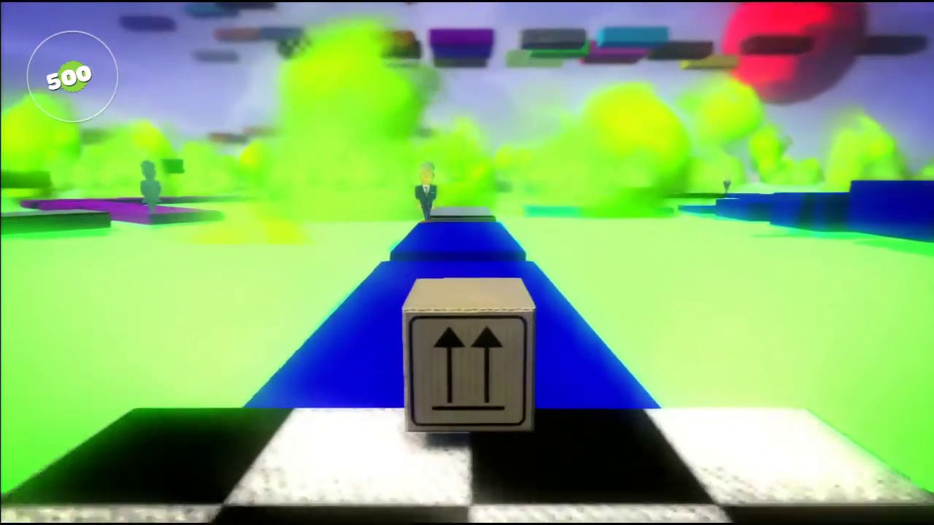
key("space")
key("Up")
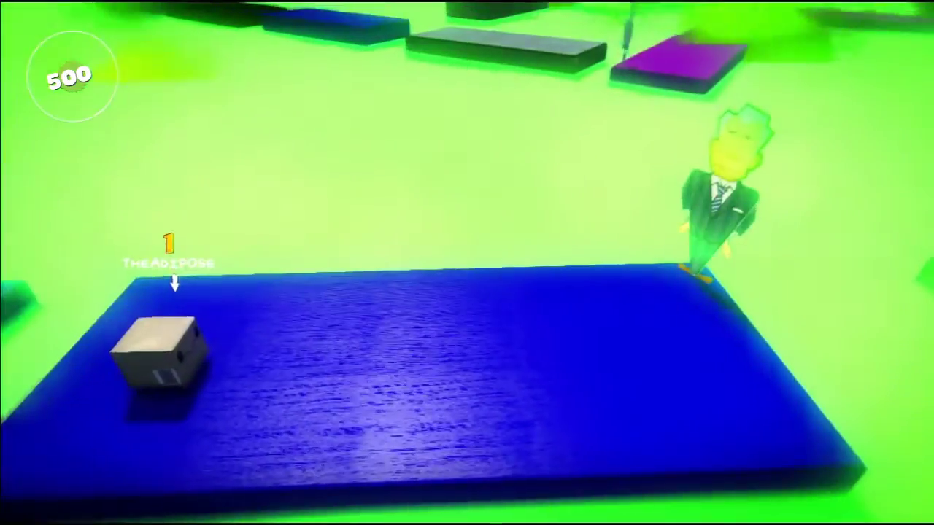
key("Left")
key("Up")
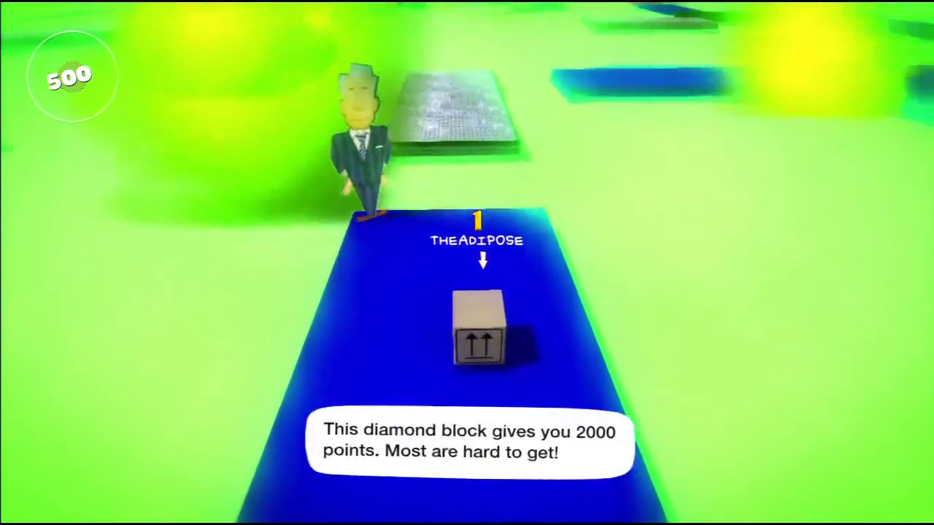
- Play the cube across the metallic diamond block and on toward the next blue platforms
key("space")
key("Up")
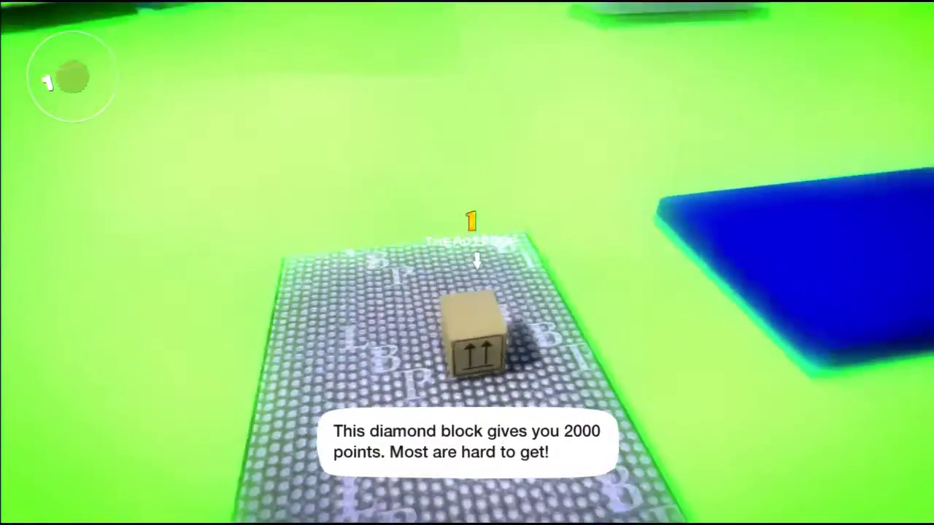
key("Right")
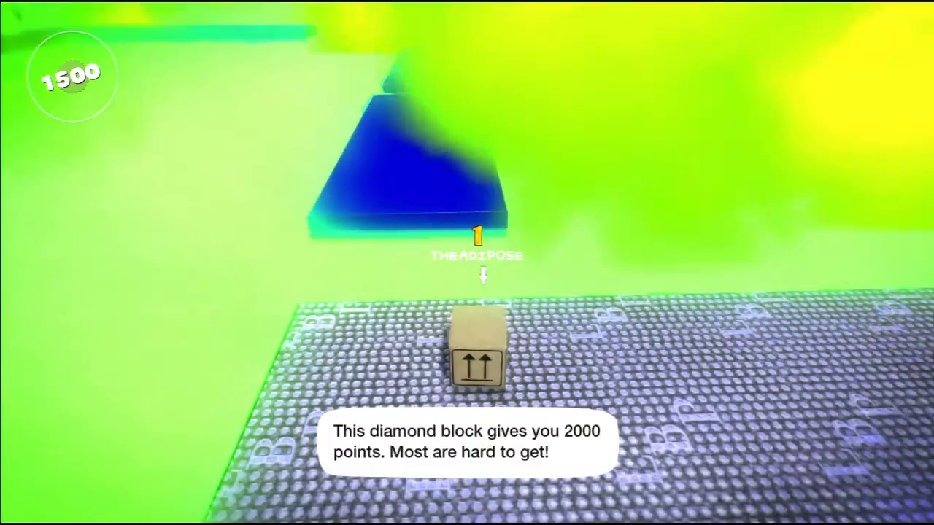
key("w")
key("space")
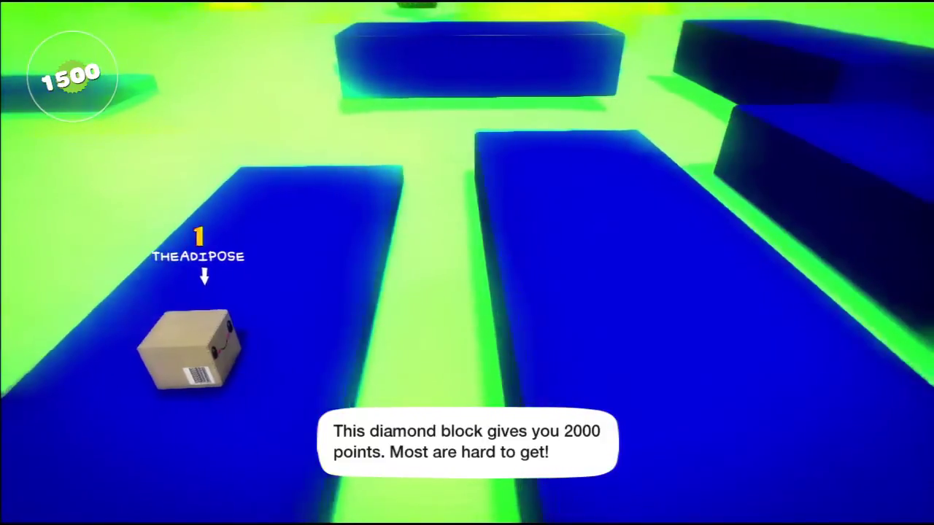
- Play the cube across the raised blue blocks and along the lower blue platforms to test the camera changes
key("d")
key("space")
key("space")
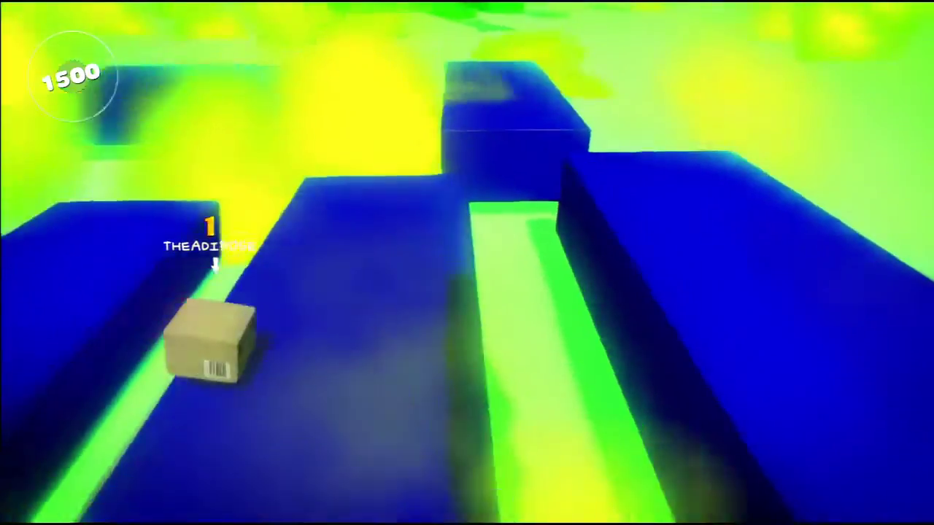
key("d")
key("space")
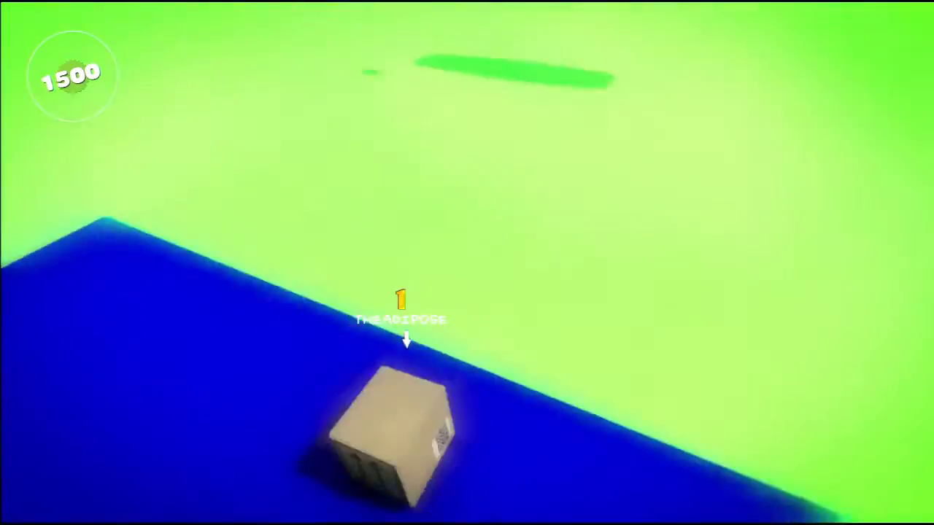
key("a")
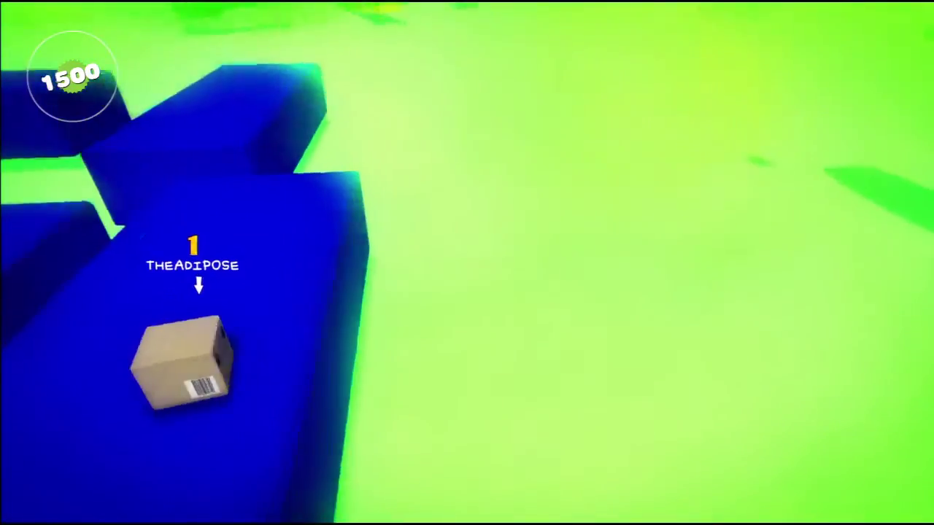
key("w")
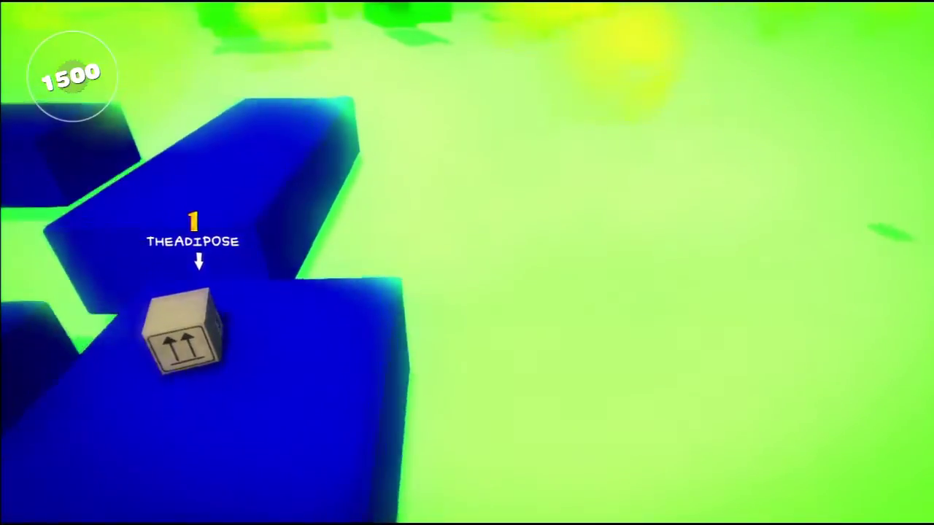
key("w")
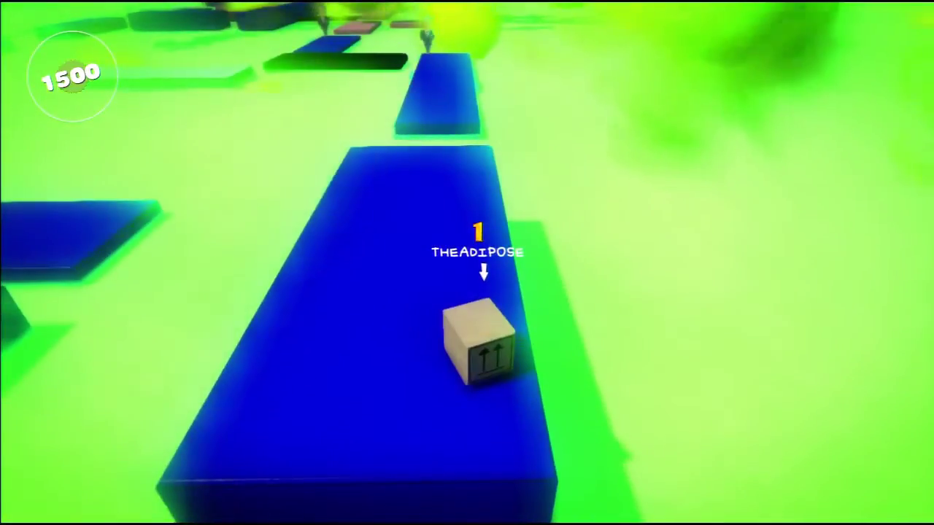
key("w")
key("Up")
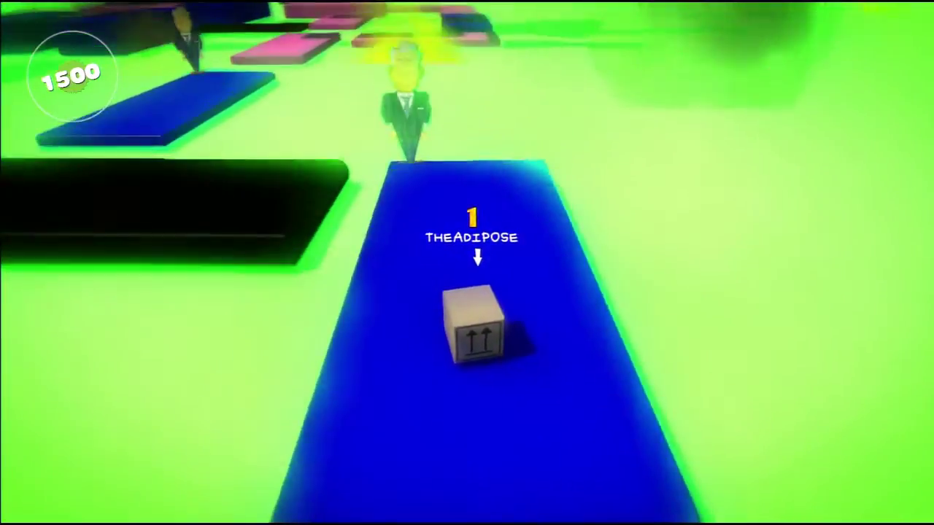
- Change the level back to Create Mode, review the blue tag on the metallic diamond block and close its settings
key("Escape")
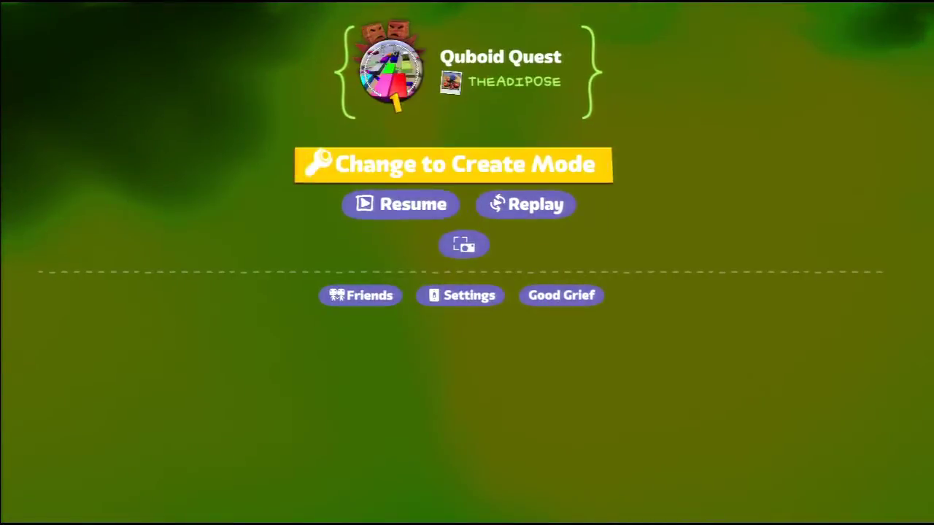
key("Return")
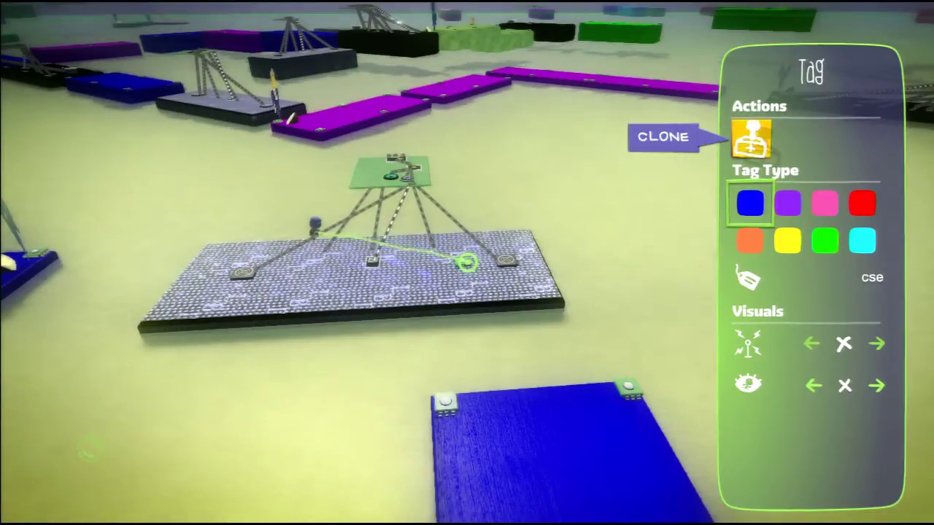
key("Escape")
- Review the black block's colour, brightness, input action and colour-when-off settings, and close them
key("Return")
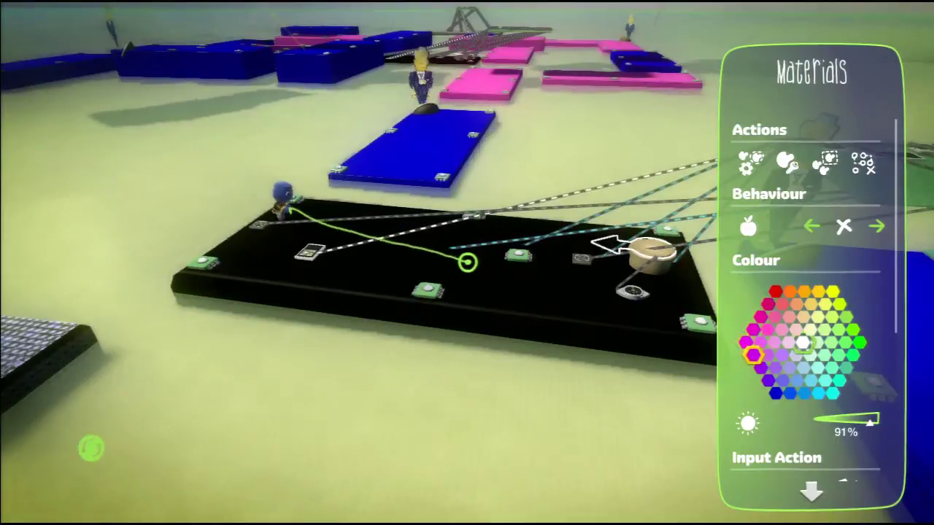
key("Down")
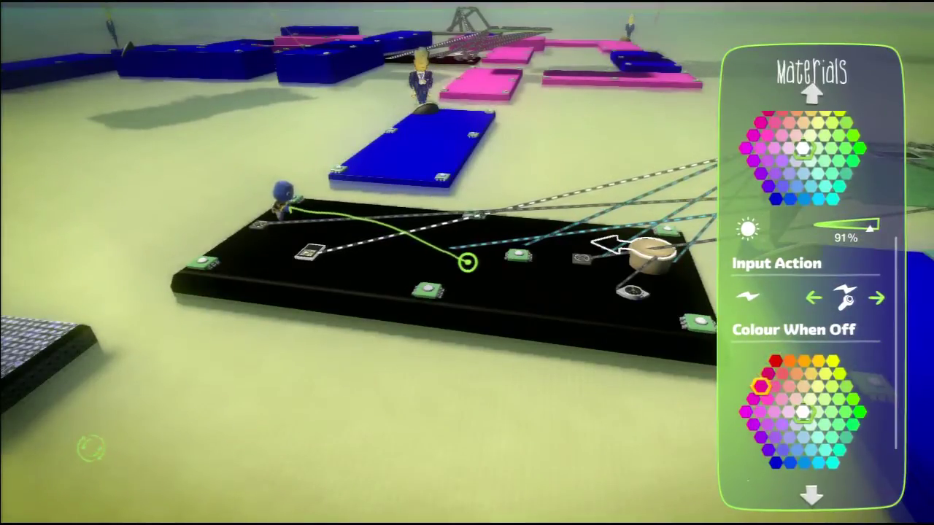
key("Down")
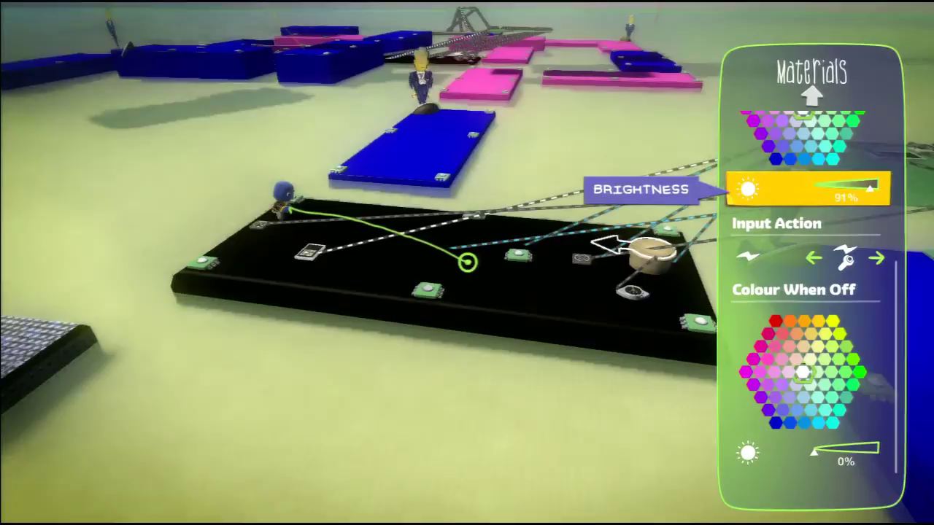
key("Up")
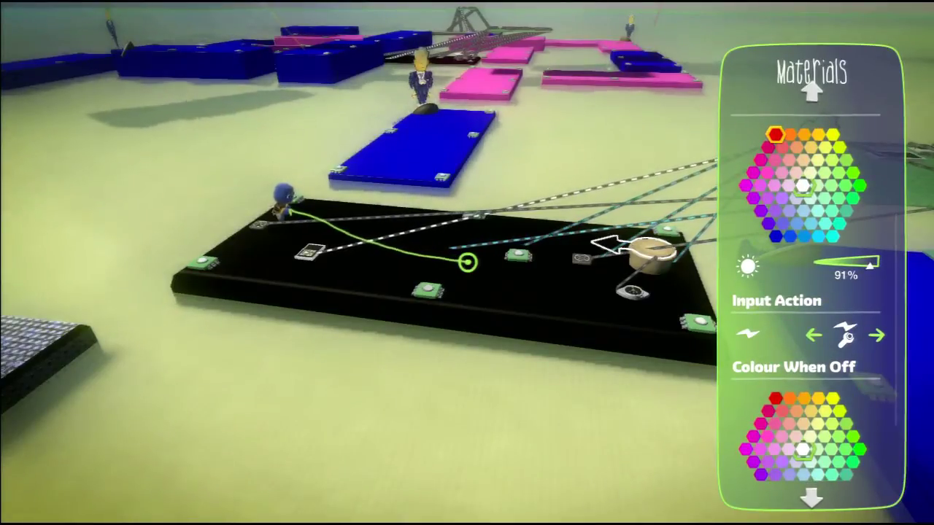
key("Up")
key("Up")
key("Escape")
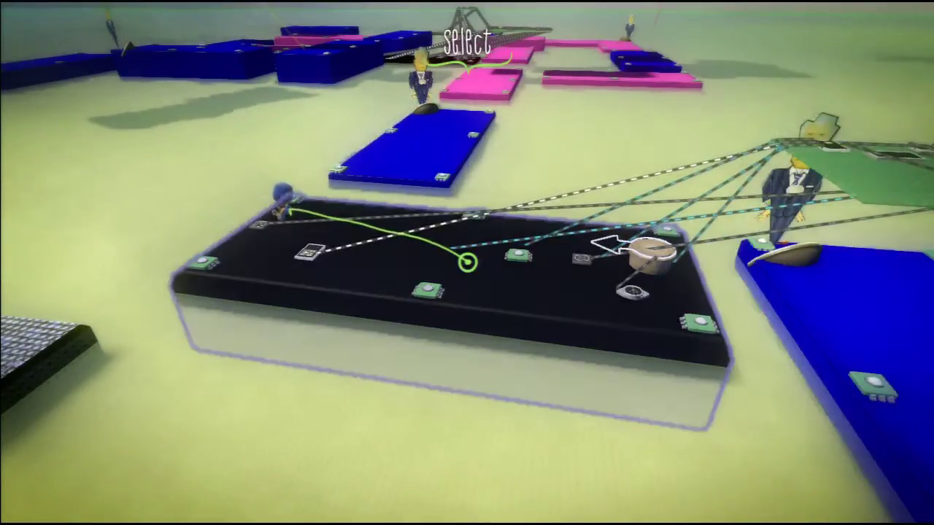
key("Escape")
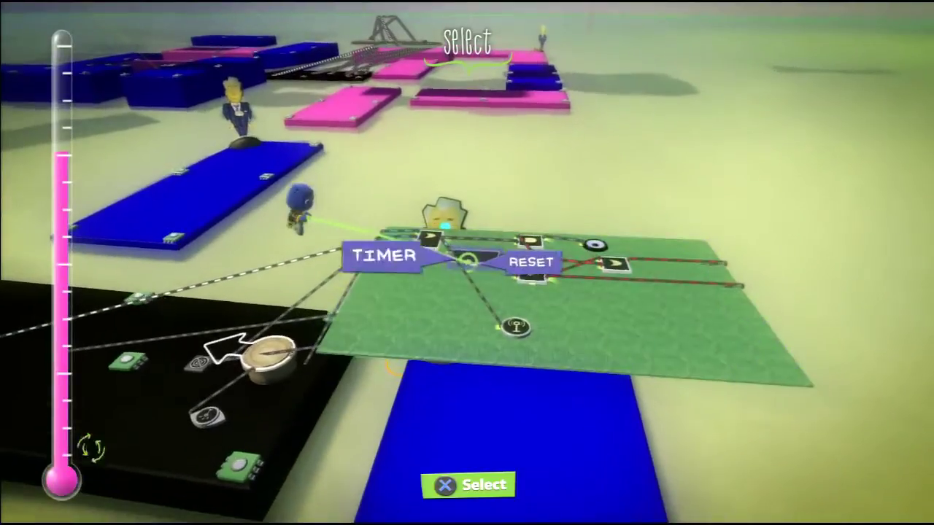
- Review the player priority options of the spawn point on the checkered start block, and close its settings
middle_click_drag(467, 259, 473, 265)
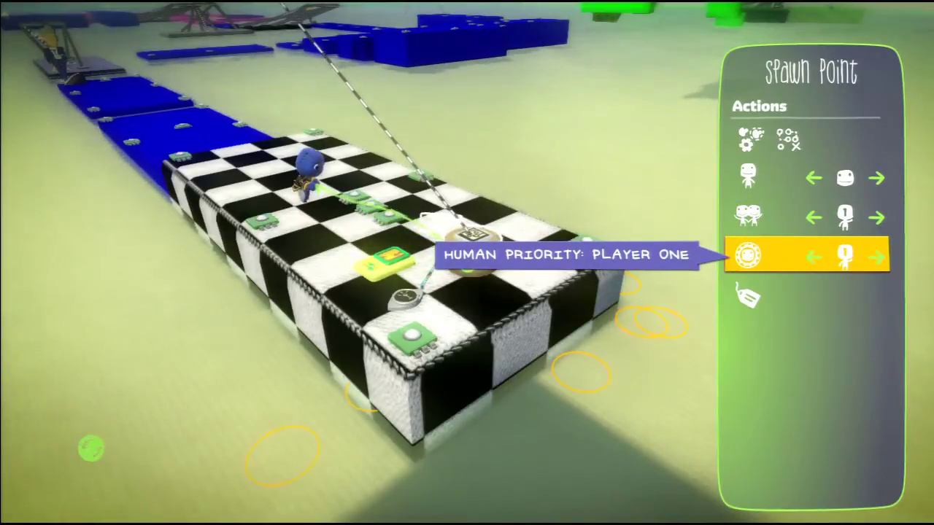
key("Escape")
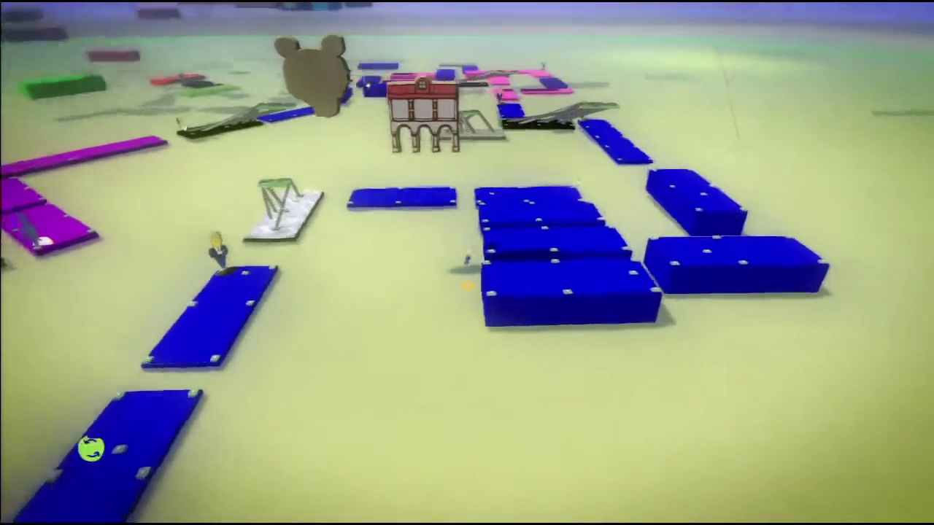
- Check the AI players option in the level's gameplay settings, and close them
key("w")
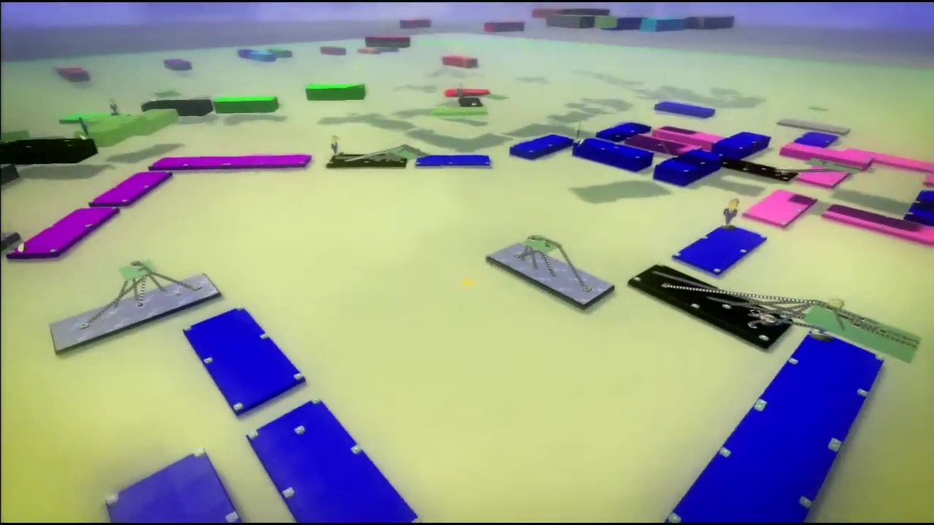
key("Return")
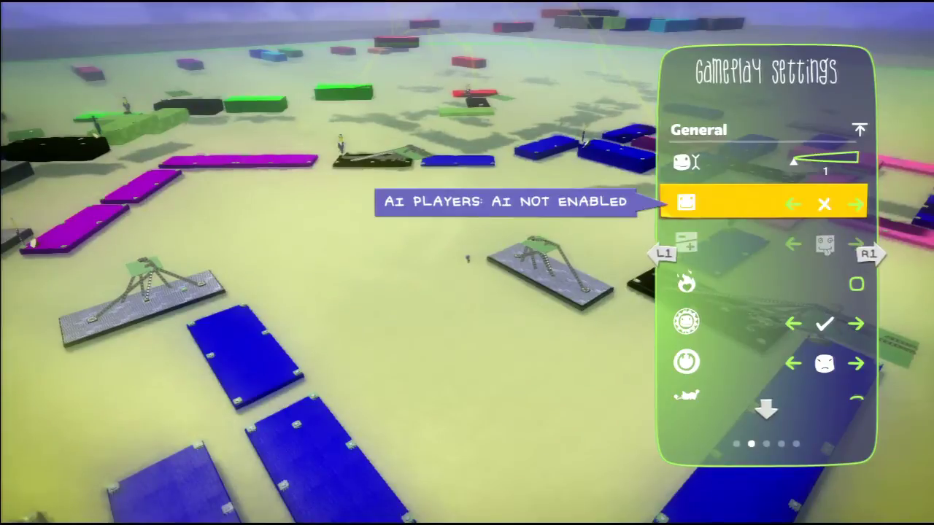
key("Escape")
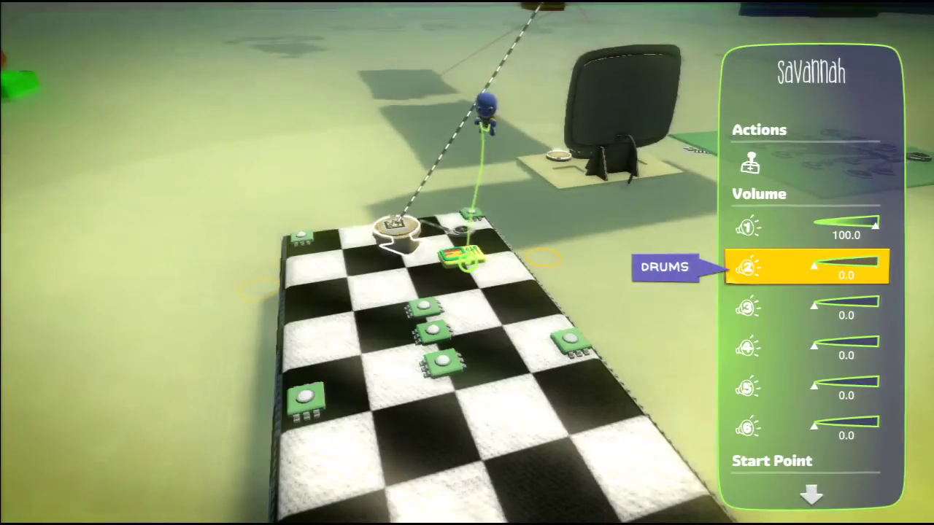
- Close the start block's music settings and review the volume levels of the Savannah music player on the green block
key("Escape")
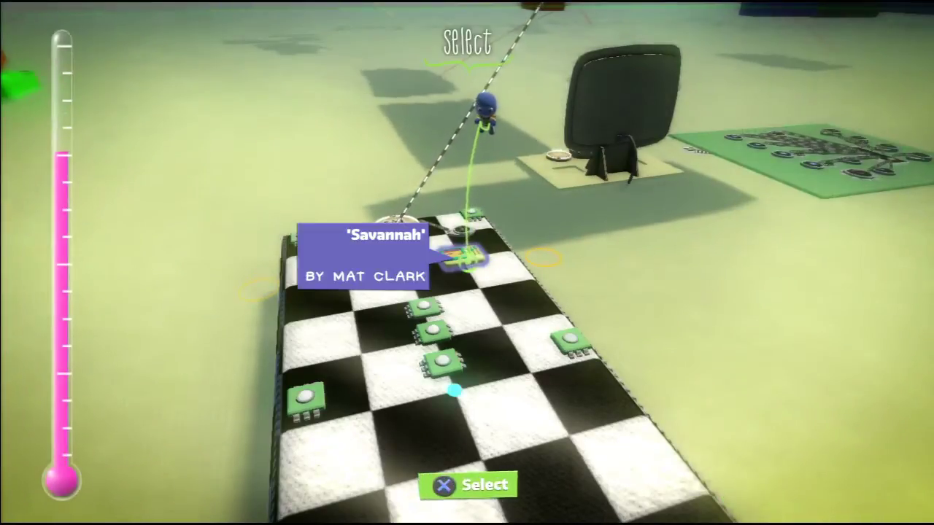
key("Return")
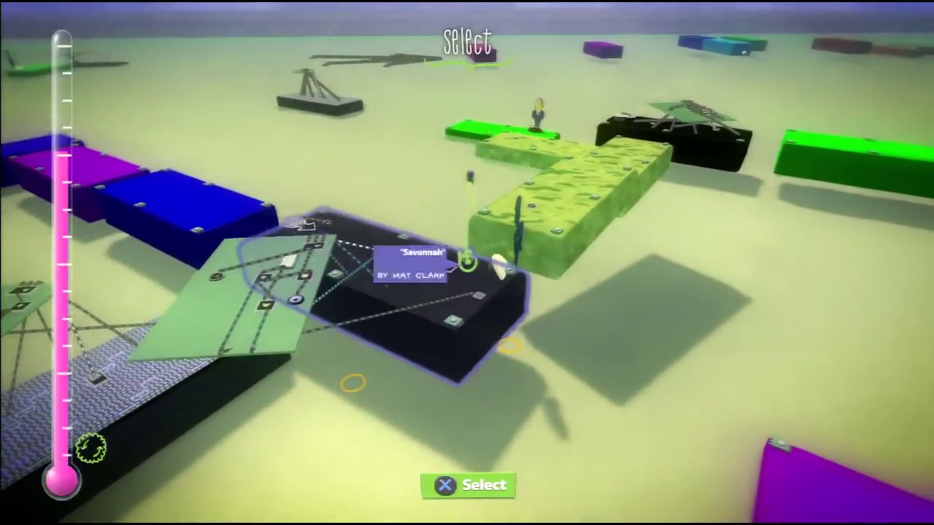
left_click(467, 261)
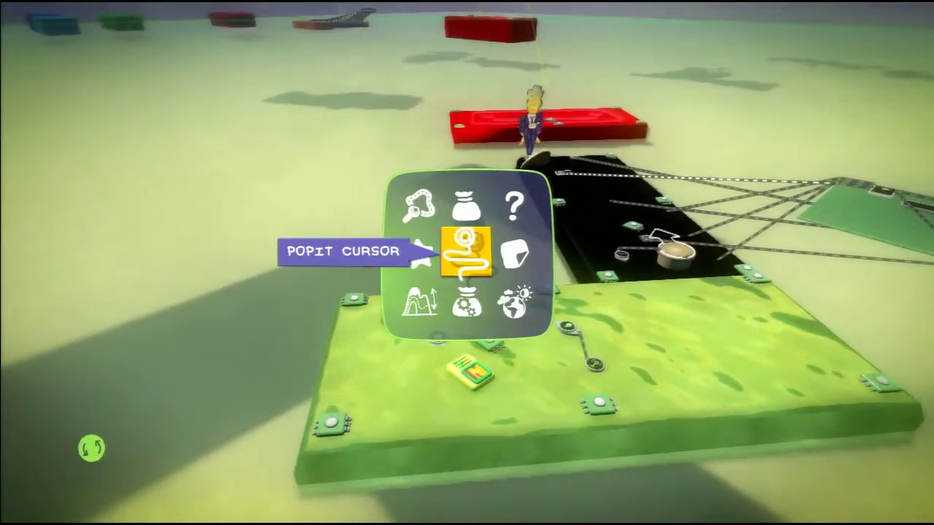
key("Return")
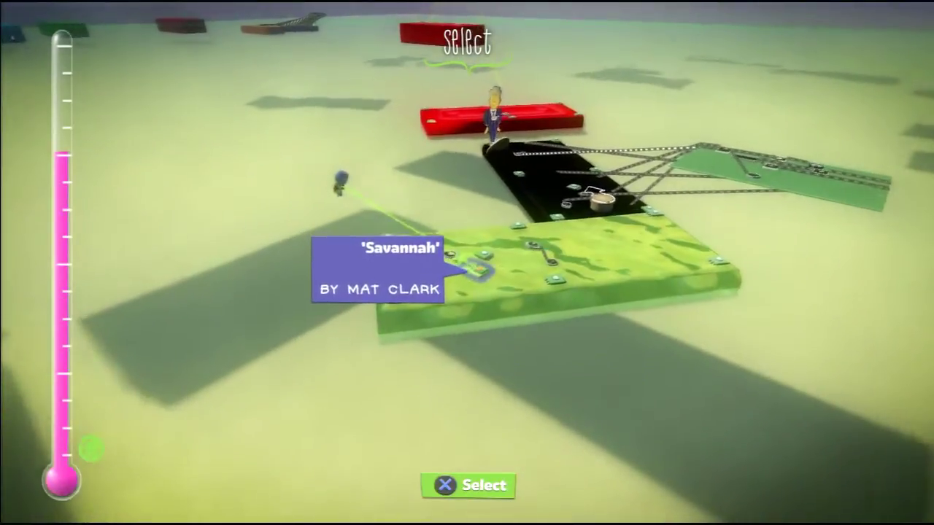
left_click(468, 263)
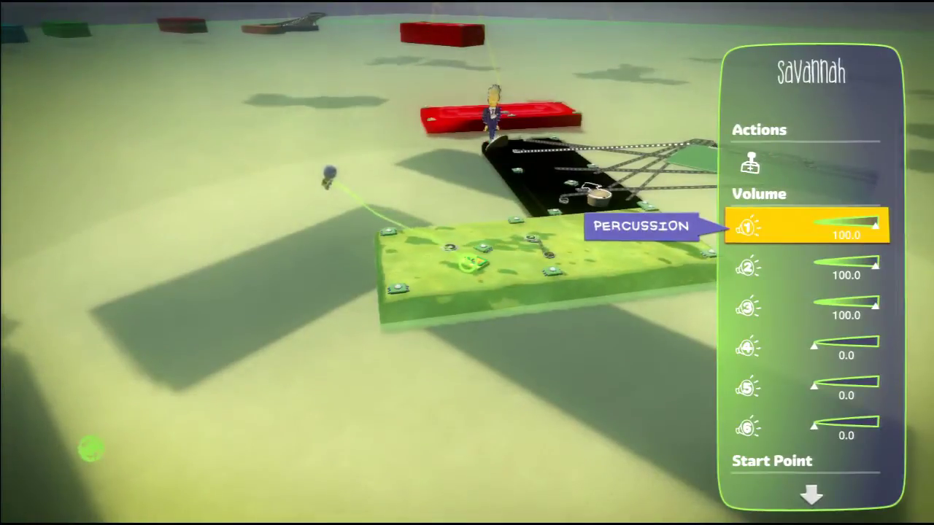
key("Escape")
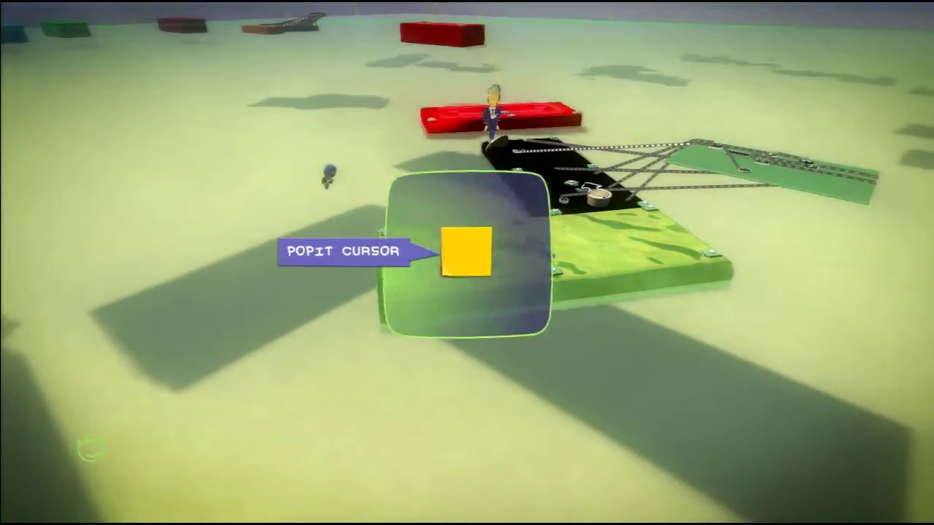
- Open the settings of the transmitter wired on the green block near the Savannah music player
key("Escape")
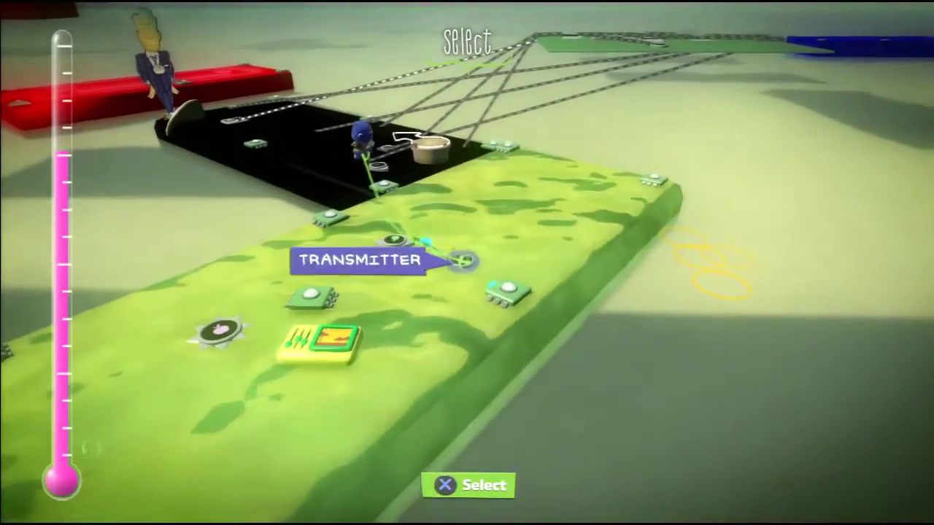
left_click(462, 260)
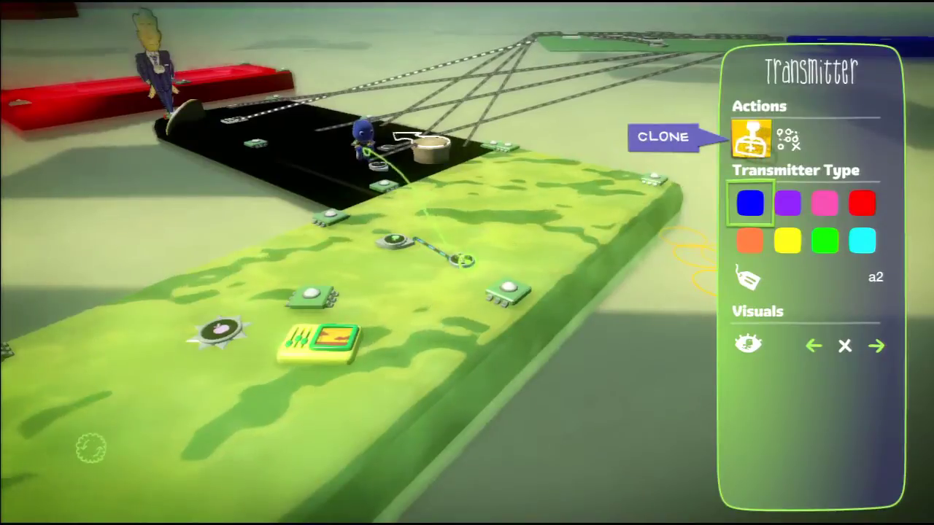
- Close the transmitter's settings and test-drive the kart on the green camouflage block
key("Escape")
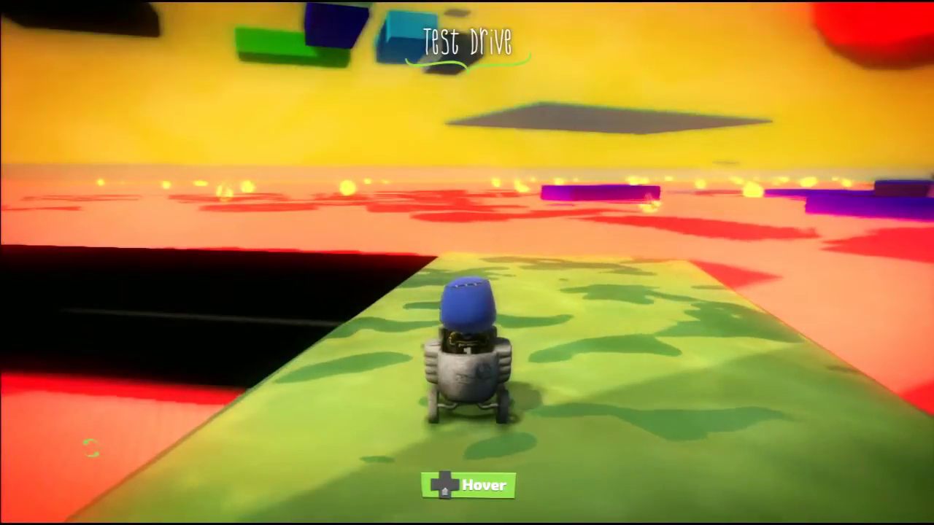
key("Down")
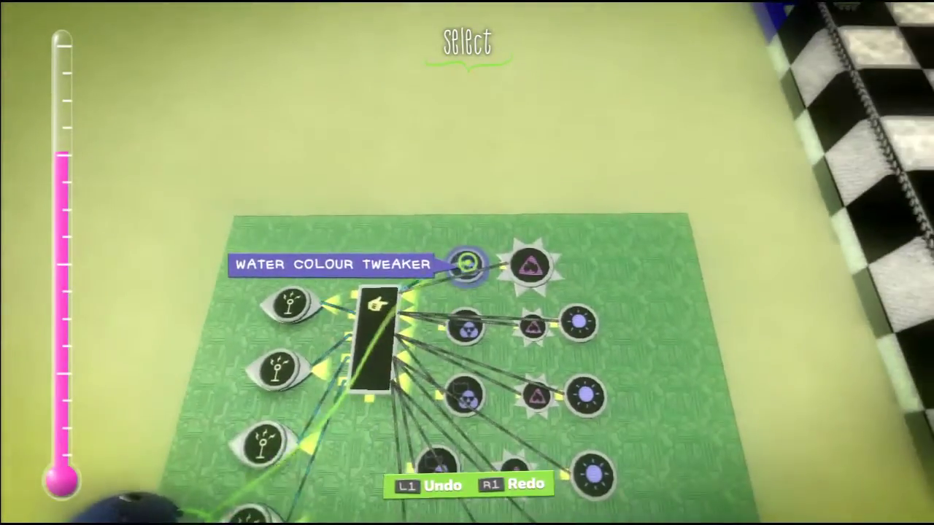
- Review the settings of the water colour tweakers wired to the selector on the green circuit board, and close them
left_click(462, 263)
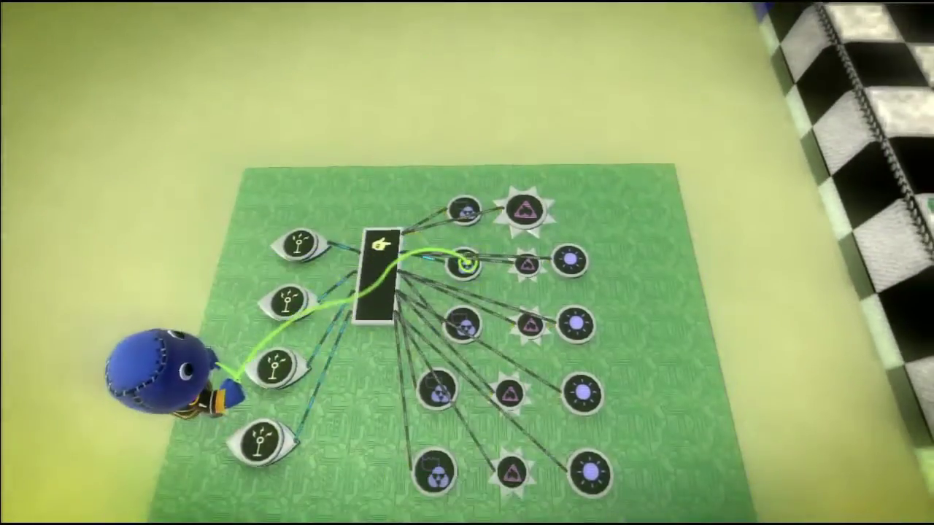
left_click(466, 264)
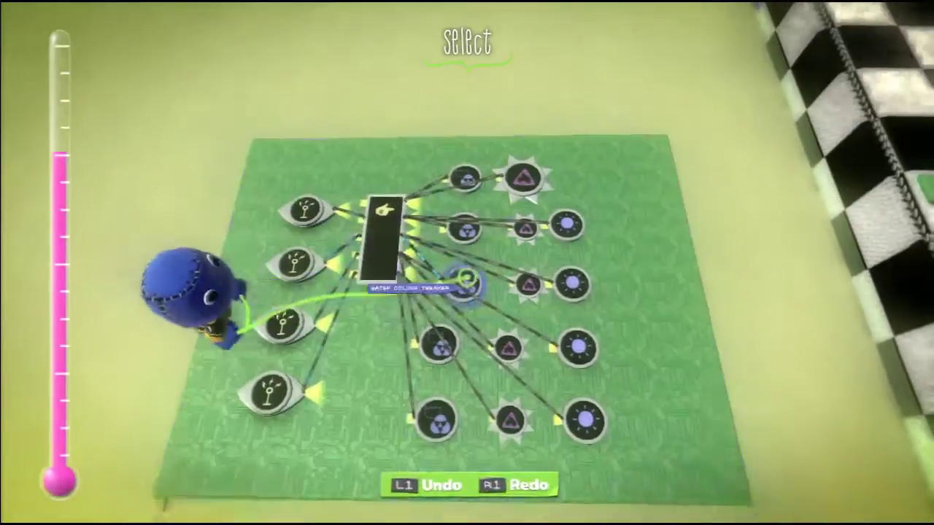
left_click(467, 264)
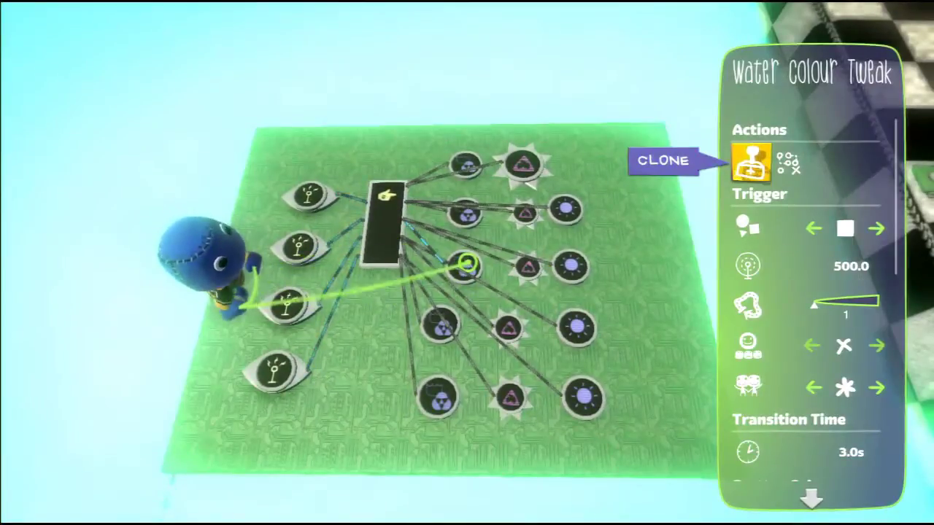
key("Escape")
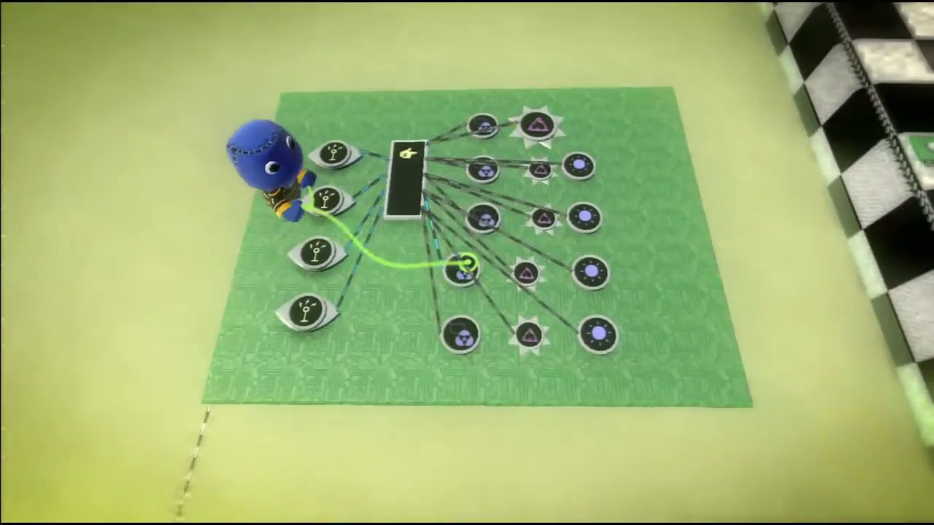
left_click(467, 266)
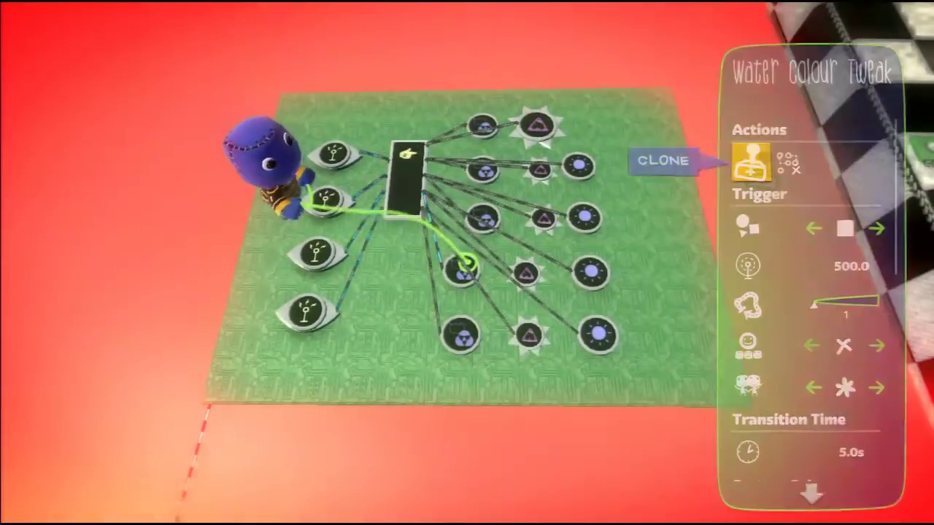
key("Escape")
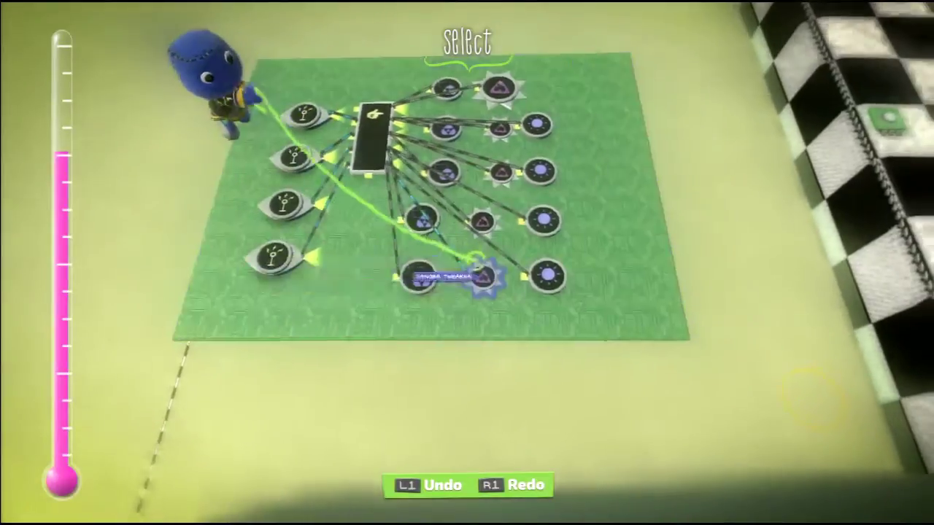
- Check the lethal type options of the danger tweakers on the circuit board, and close their settings
left_click(467, 261)
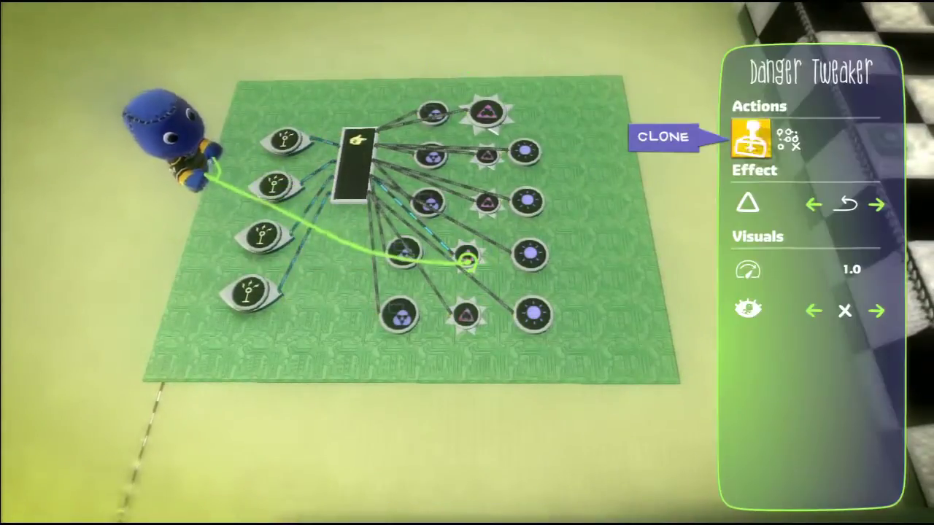
key("Escape")
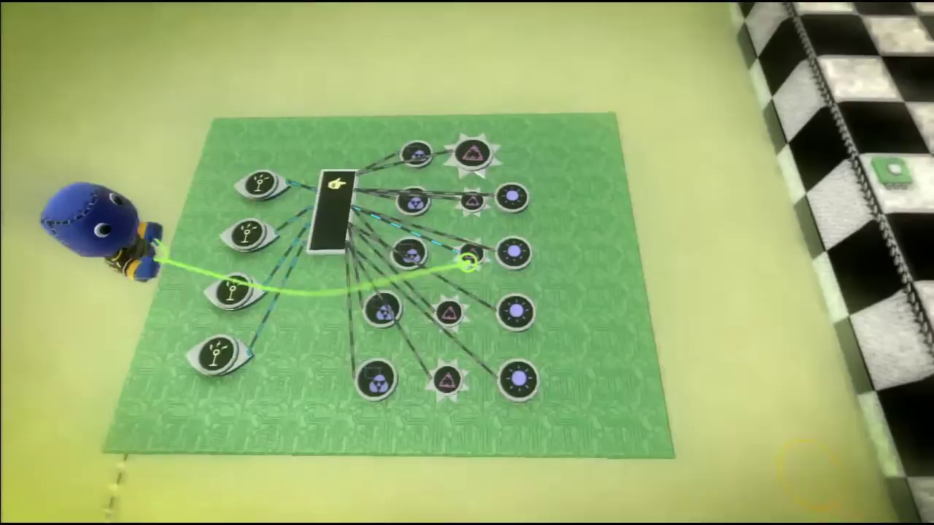
left_click(466, 262)
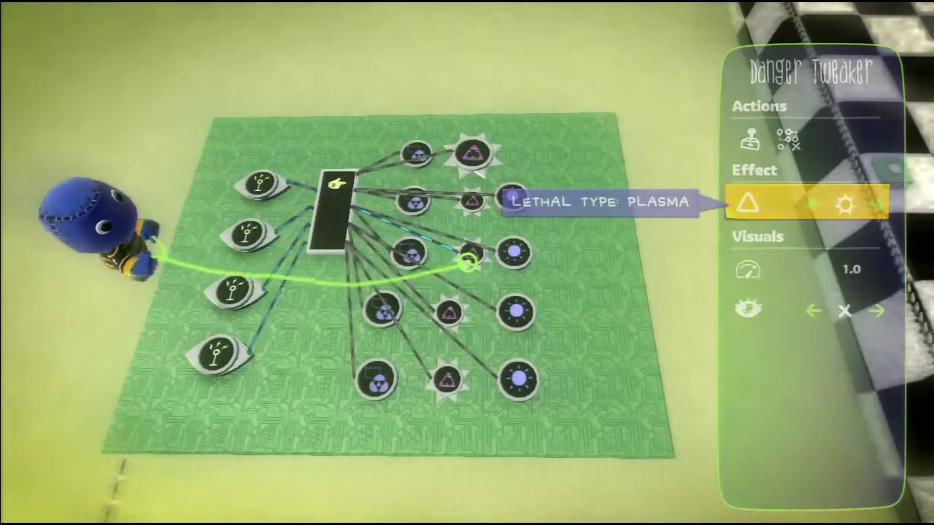
key("Escape")
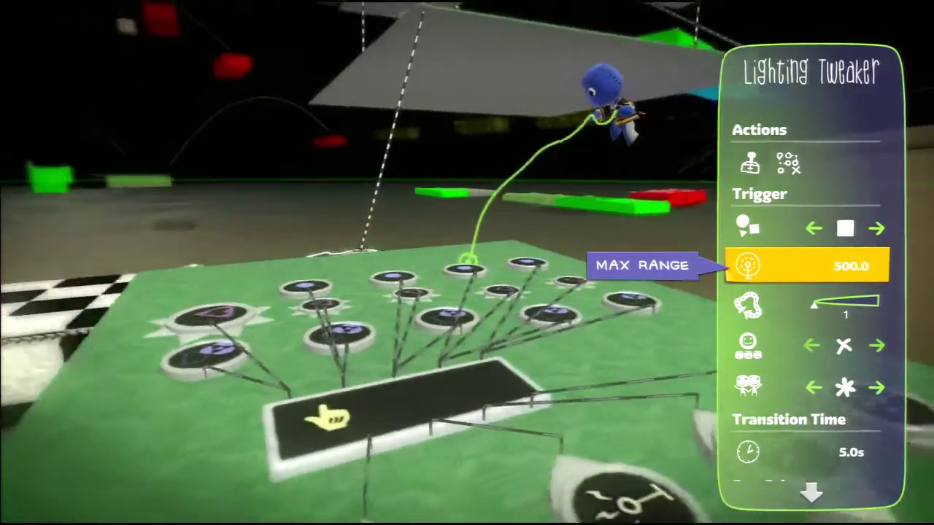
- Review the lighting tweaker's trigger options from max range down to team, and close its settings
key("Down")
key("Down")
key("Down")
key("Down")
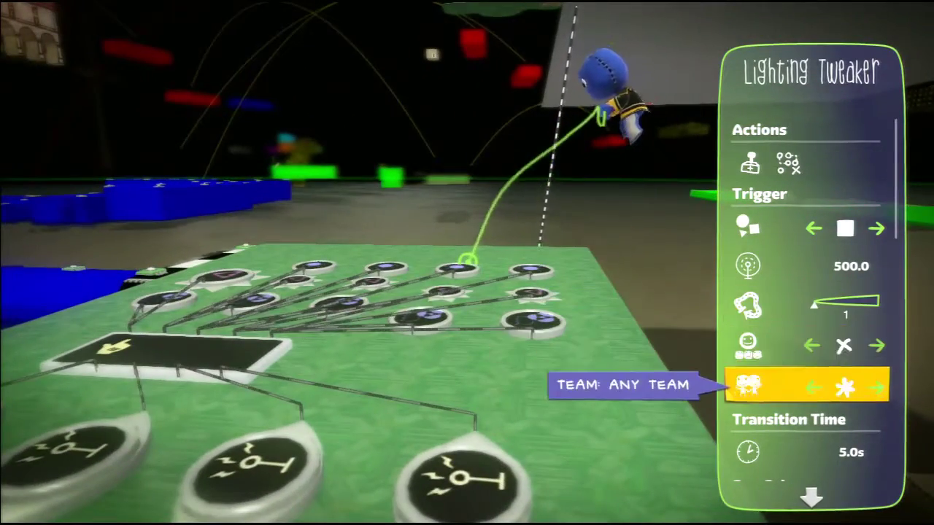
key("Escape")
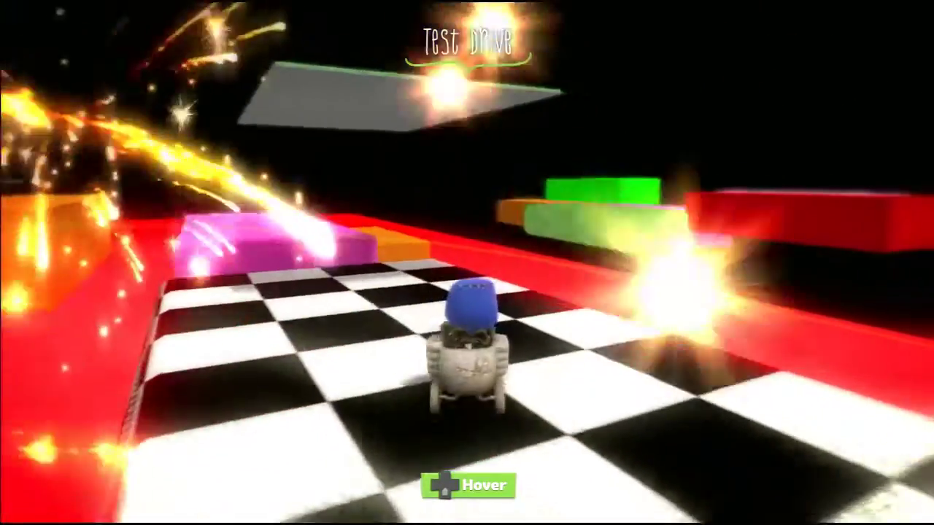
- Test-drive the kart around the checkered start block and off its edge toward the pink block
key("Left")
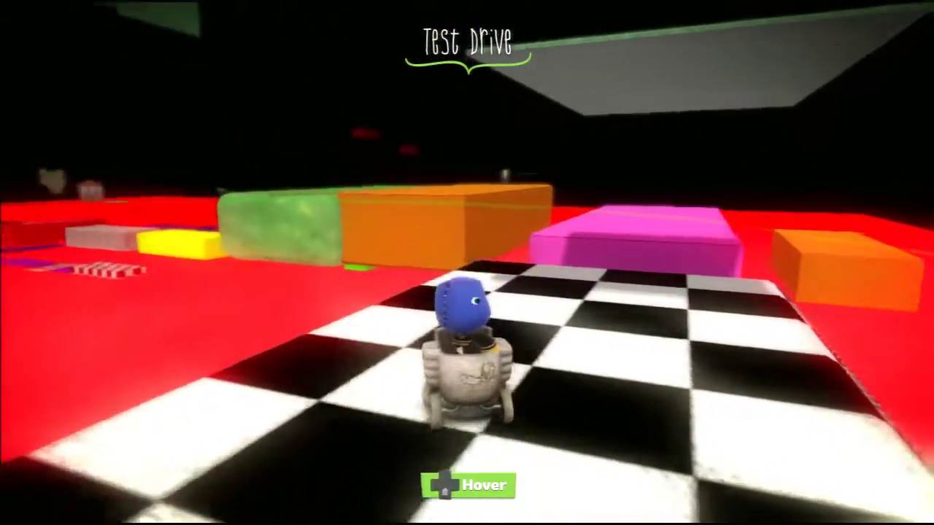
key("Left")
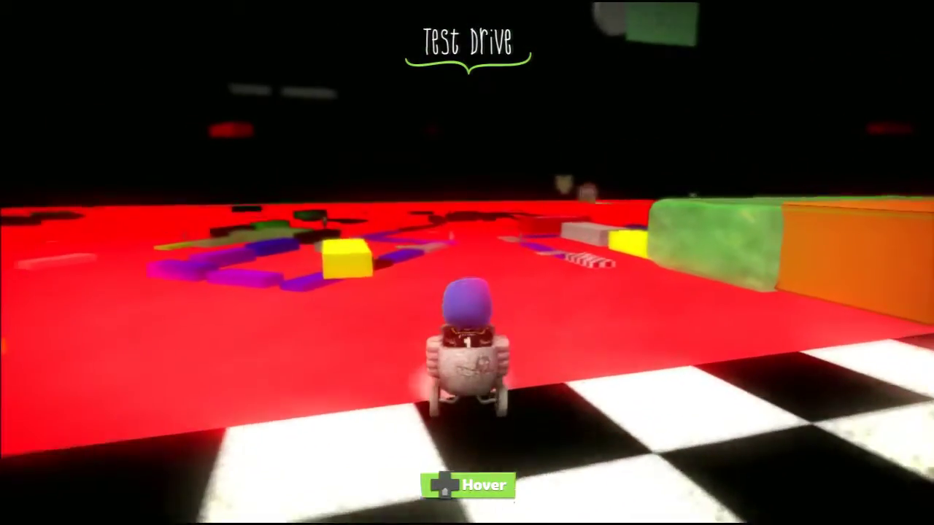
key("Right")
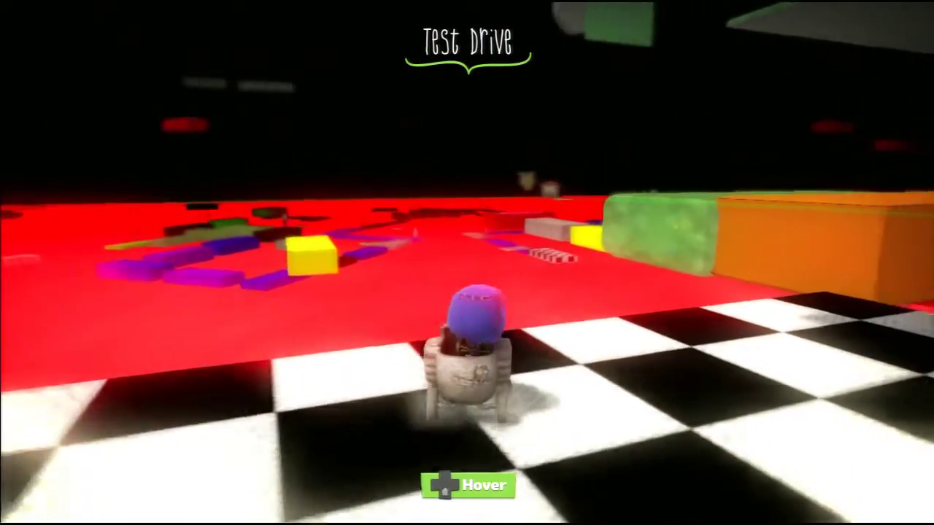
key("Up")
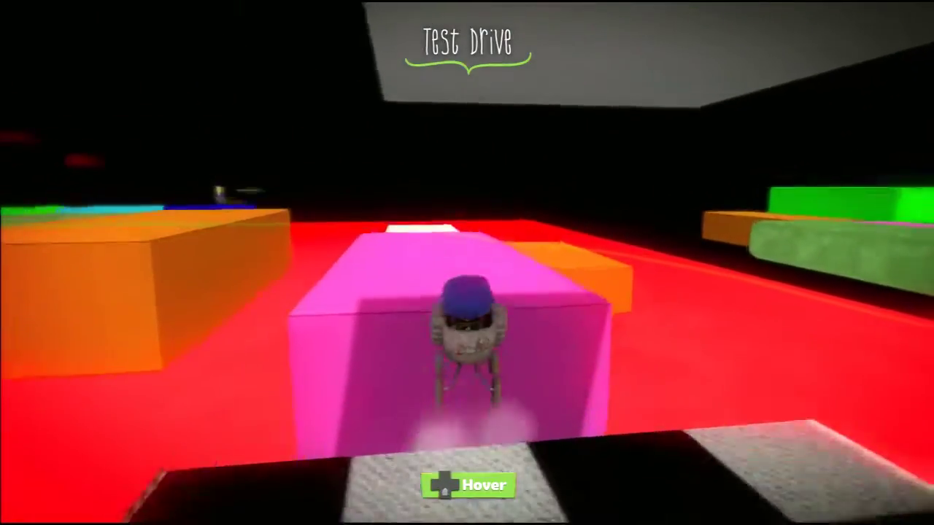
key("Up")
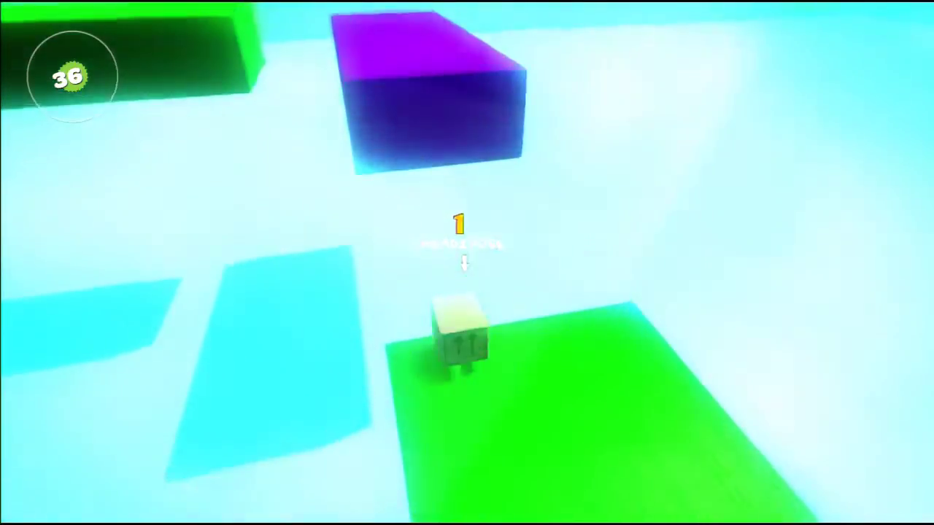
- In play mode, jump the box character from the green block onto the purple block and walk to its far edge
key("space")
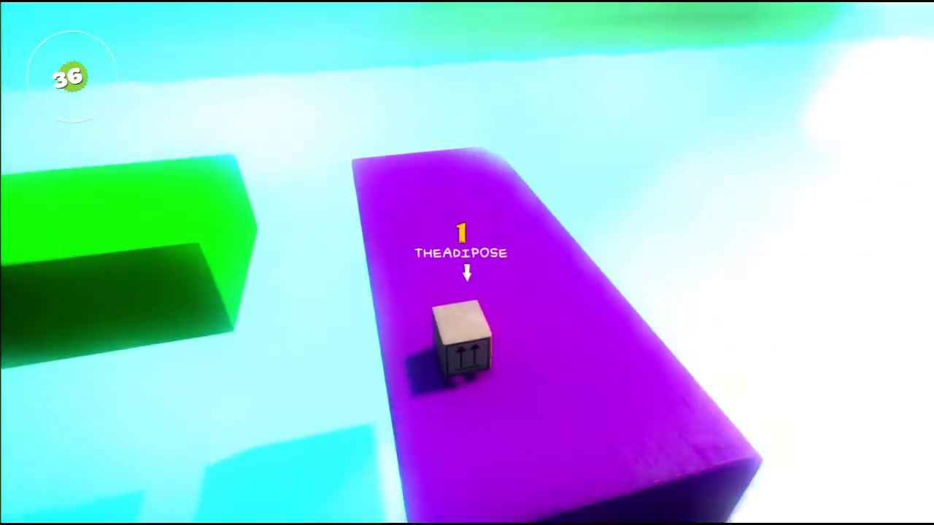
key("w")
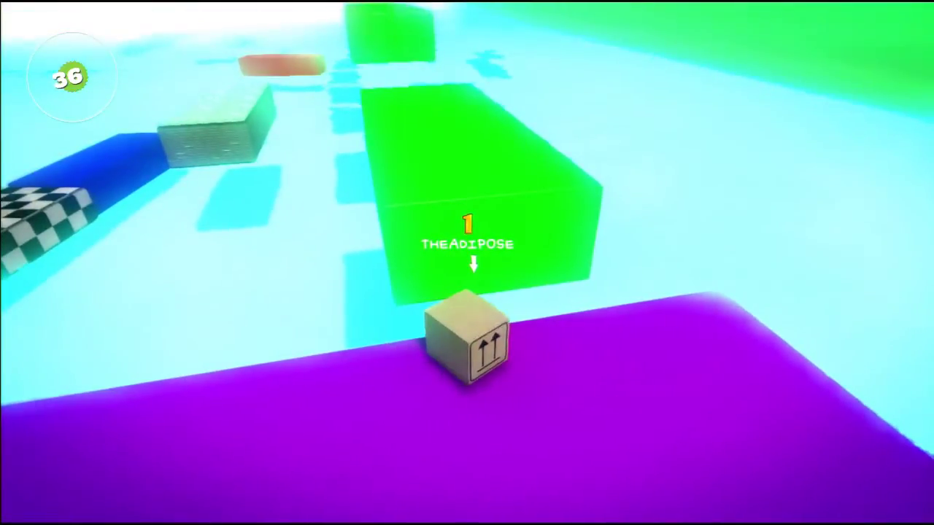
key("w")
key("s")
key("w")
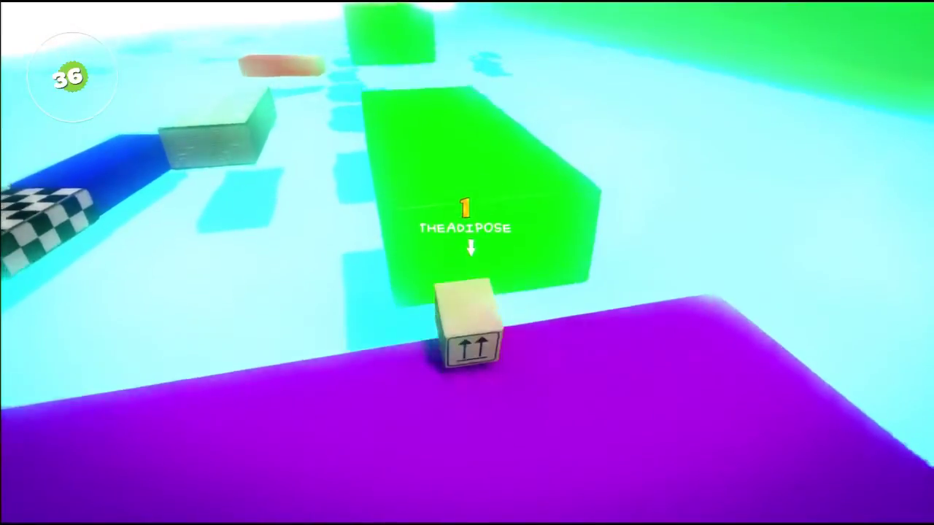
- Cross the two green blocks and the colour-changing white block with the box character to reach the dark checkered block
key("space")
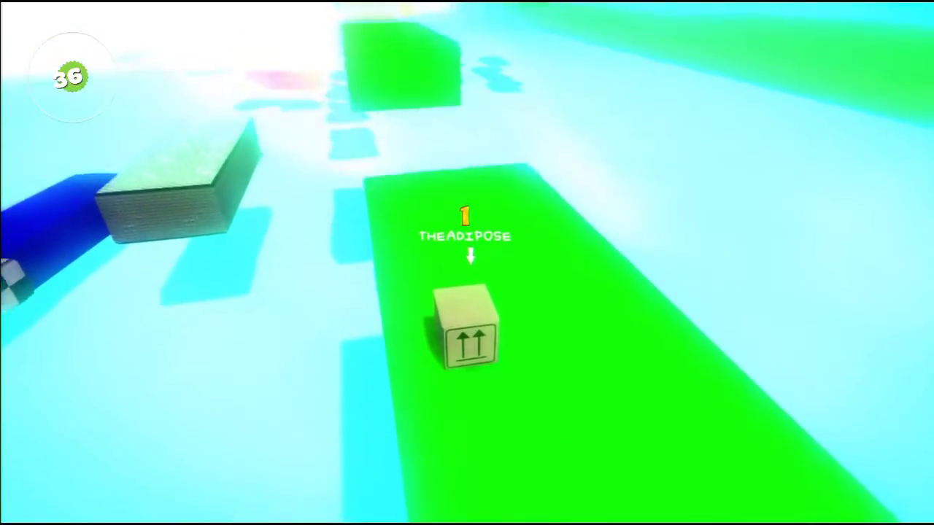
key("w")
key("space")
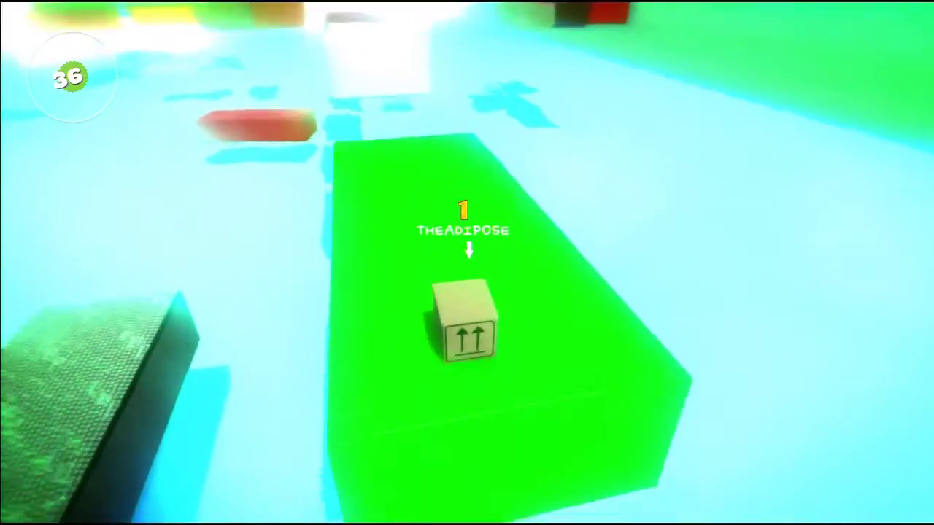
key("Up")
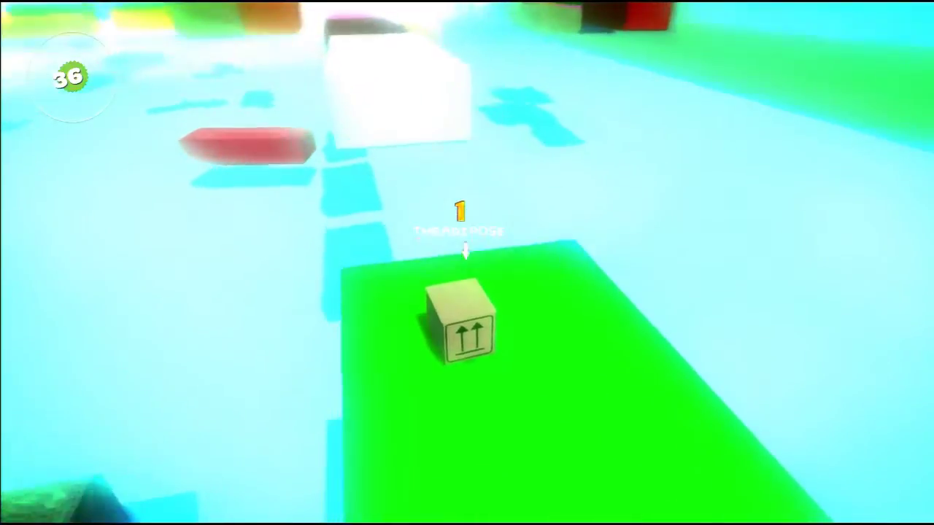
key("Up")
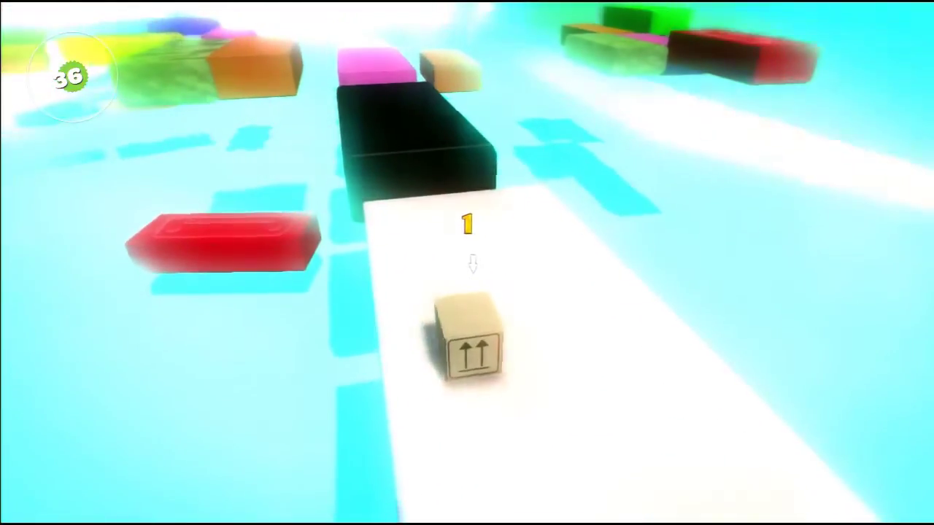
key("w")
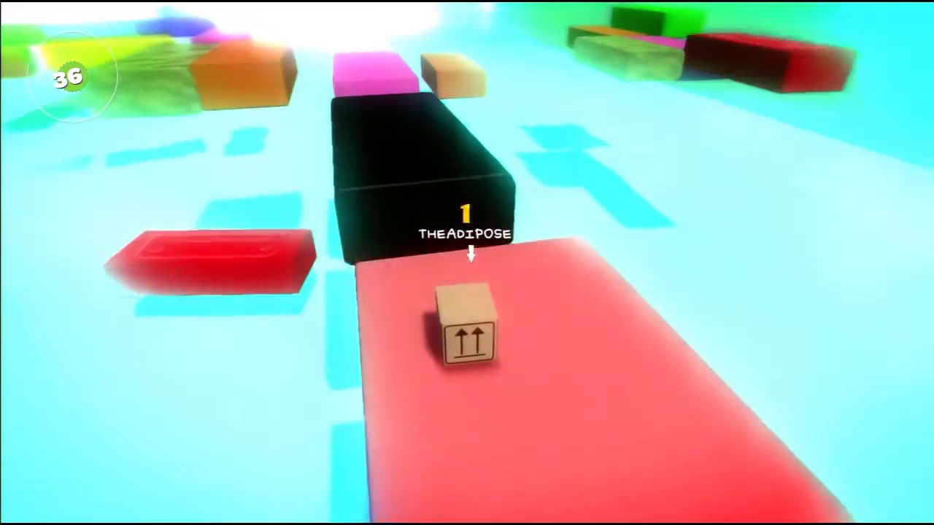
key("Up")
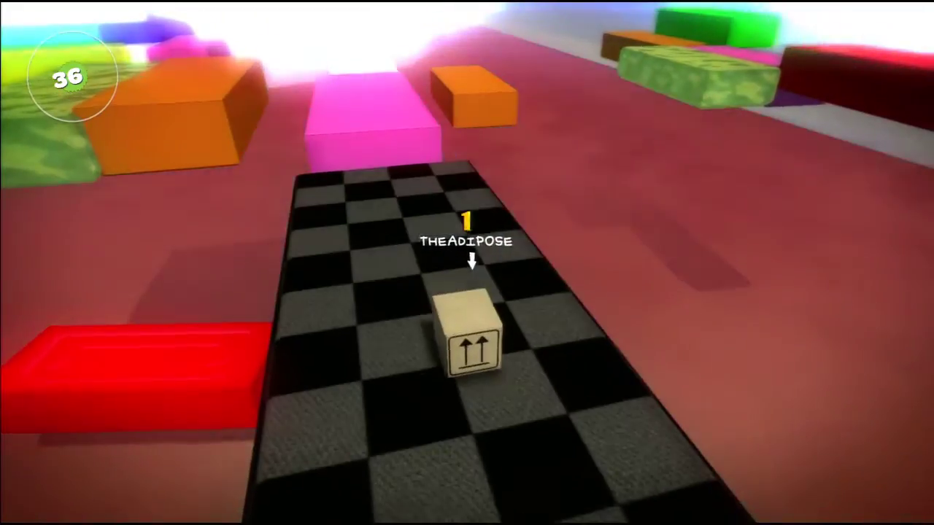